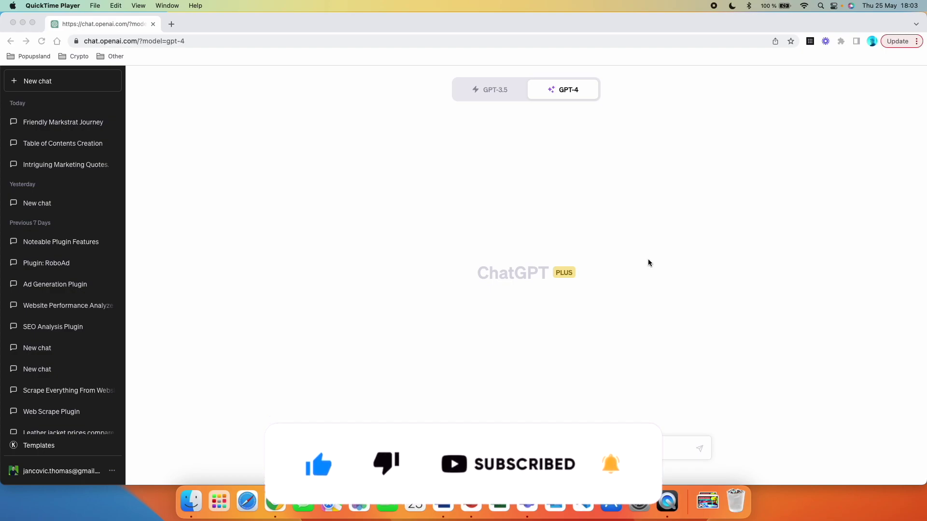
Step: Switch GPT-4 to the Plugins model and open the plugin store
{"action": "left_click", "coordinate": [656, 137]}
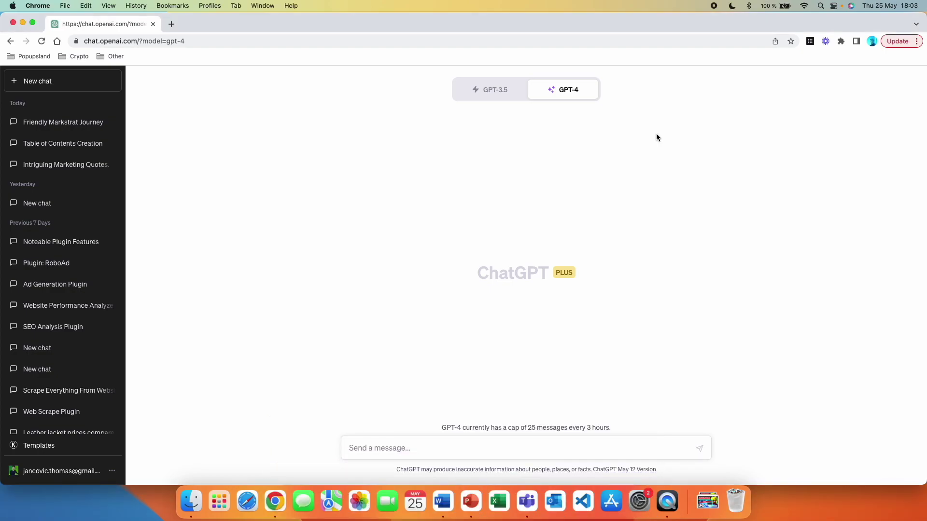
{"action": "mouse_move", "coordinate": [553, 87]}
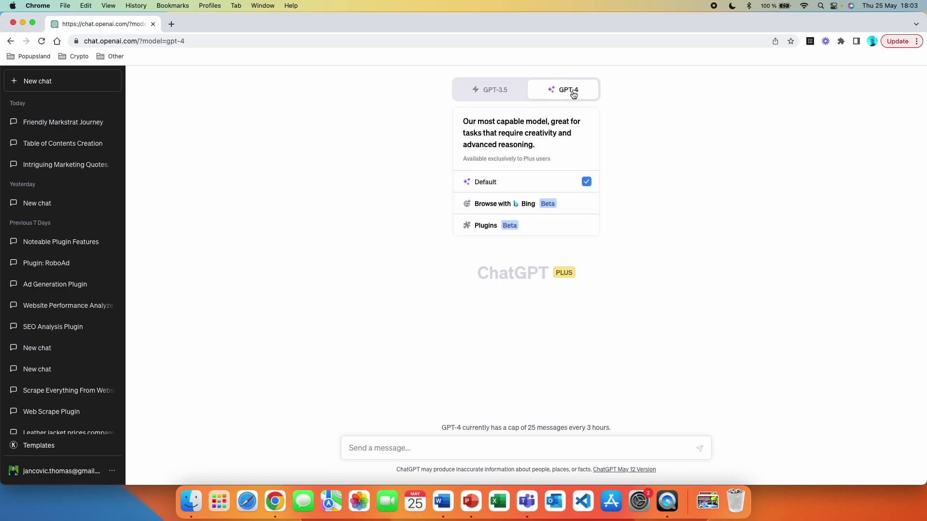
{"action": "left_click", "coordinate": [555, 226]}
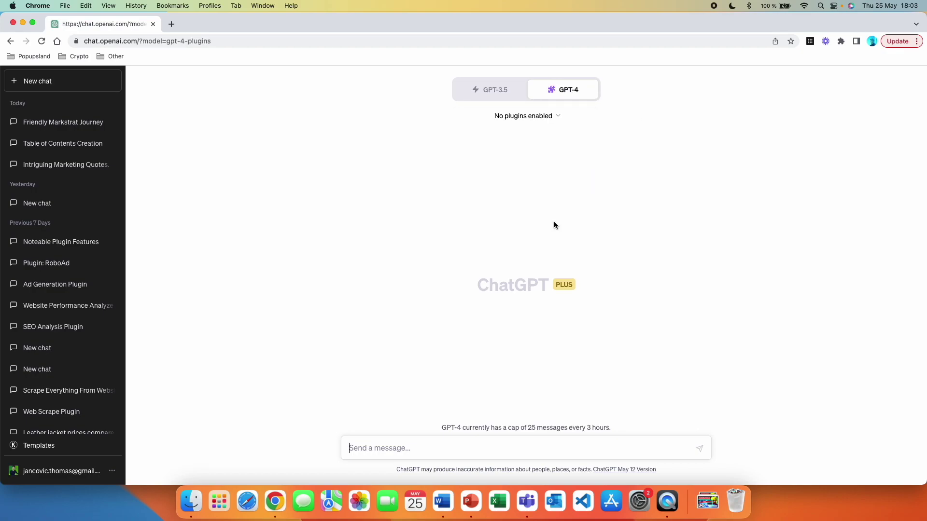
{"action": "left_click", "coordinate": [558, 125]}
{"action": "scroll", "coordinate": [550, 191], "scroll_direction": "down", "scroll_amount": 10}
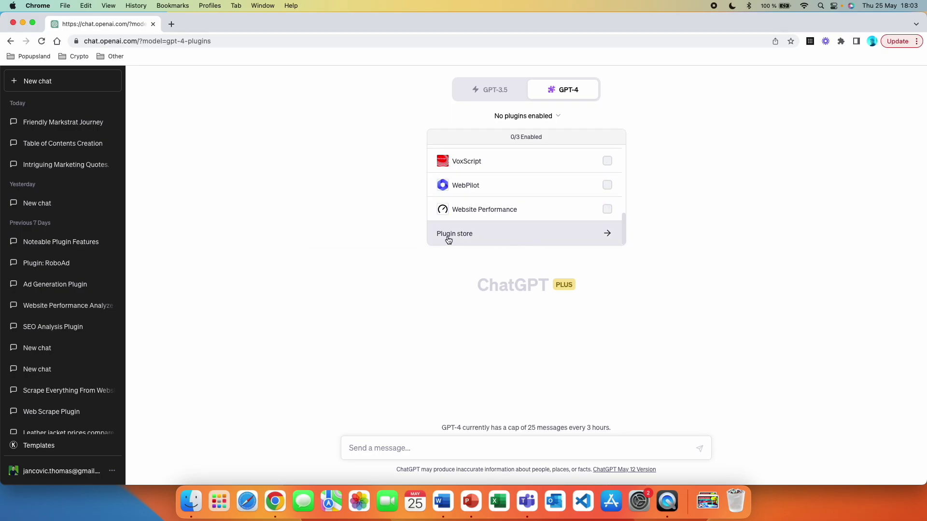
{"action": "left_click", "coordinate": [508, 236]}
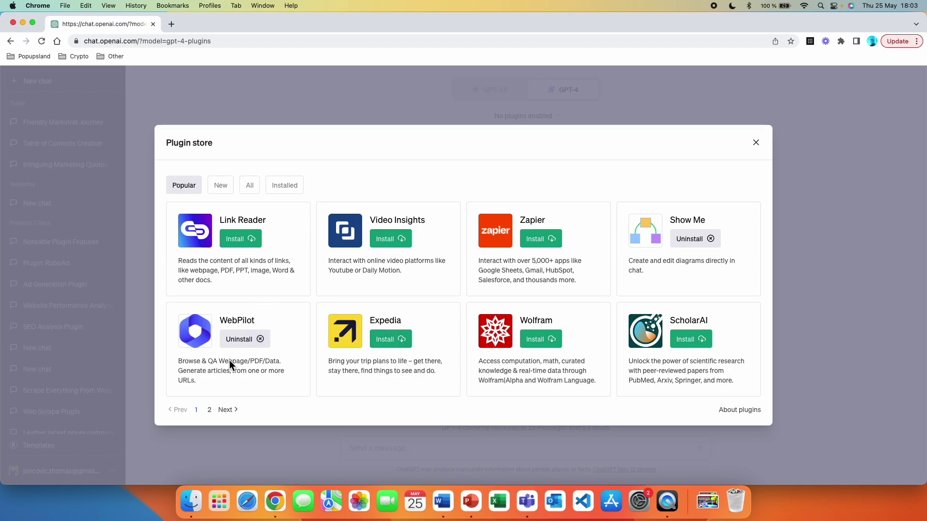
Step: Browse the popular and all-plugin catalogue pages, then install the Zapier plugin
{"action": "left_click", "coordinate": [223, 410]}
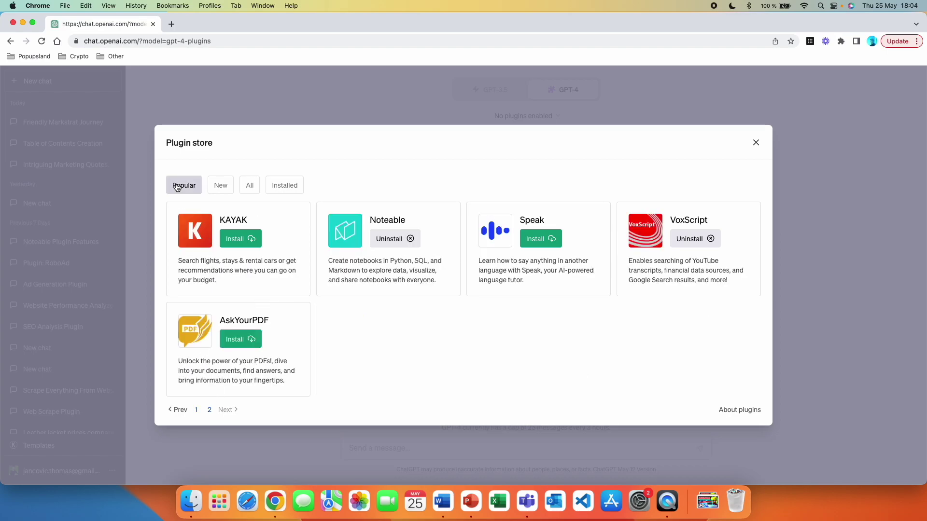
{"action": "left_click", "coordinate": [249, 186]}
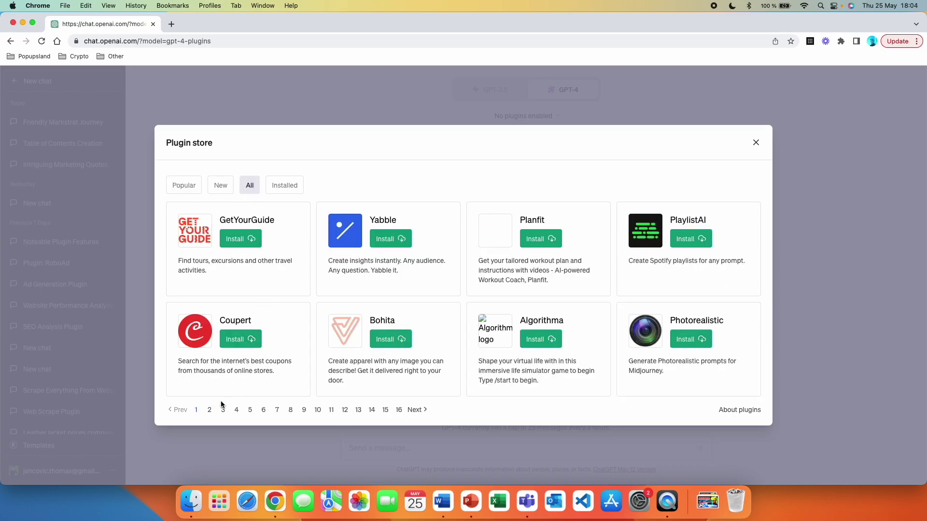
{"action": "left_click", "coordinate": [209, 411]}
{"action": "left_click", "coordinate": [236, 410]}
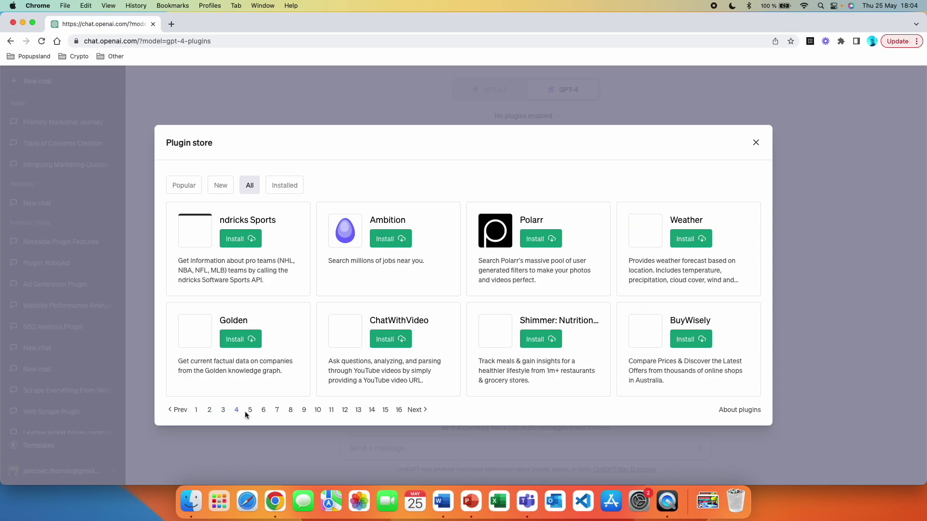
{"action": "left_click", "coordinate": [250, 410]}
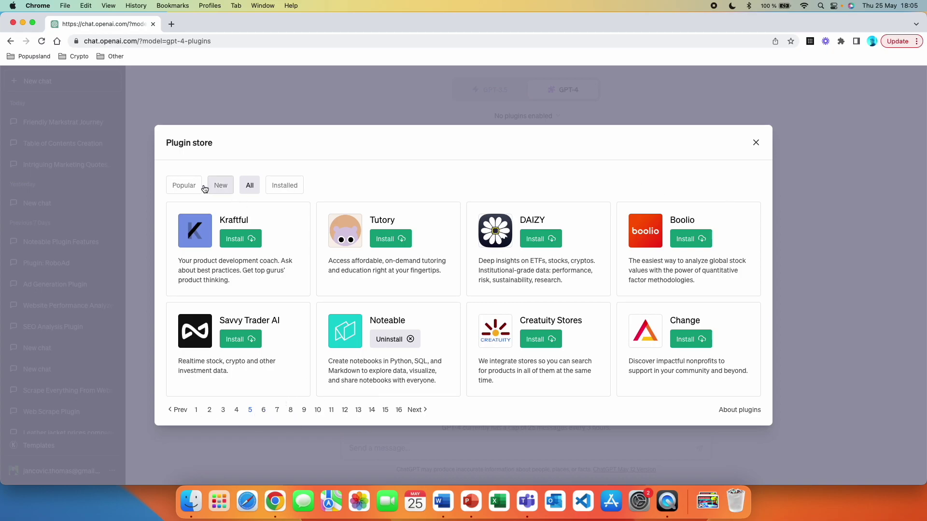
{"action": "left_click", "coordinate": [184, 185]}
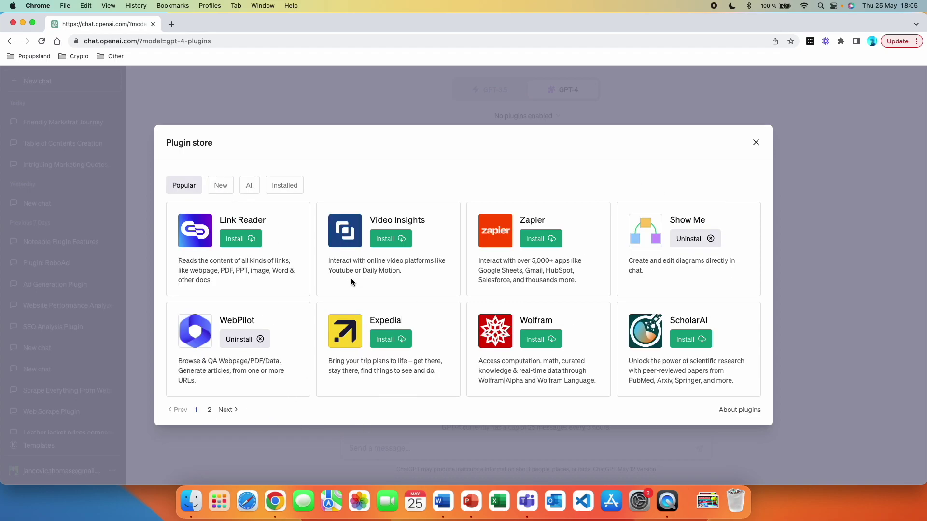
{"action": "left_click", "coordinate": [547, 246]}
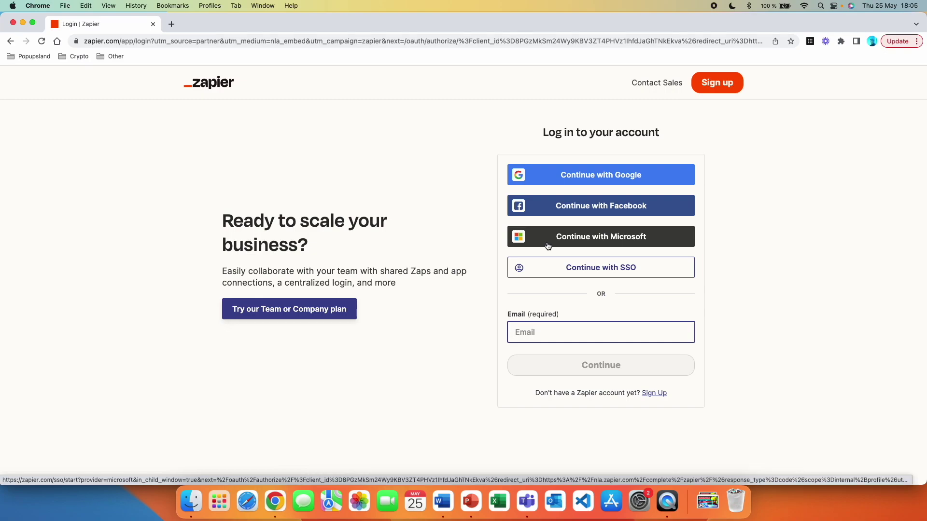
Step: Sign up for a new Zapier account with a Google account and choose Marketing & Marketing Ops as the role
{"action": "left_click", "coordinate": [657, 395]}
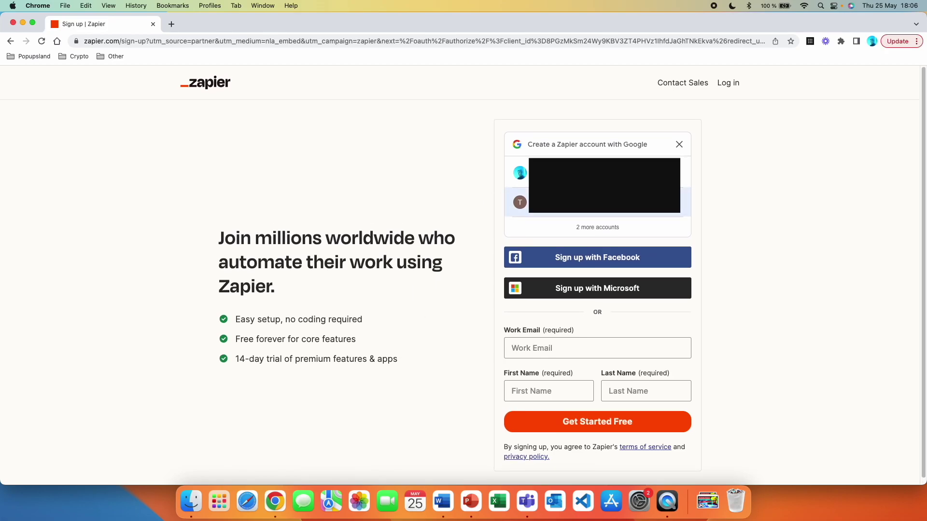
{"action": "left_click", "coordinate": [519, 202]}
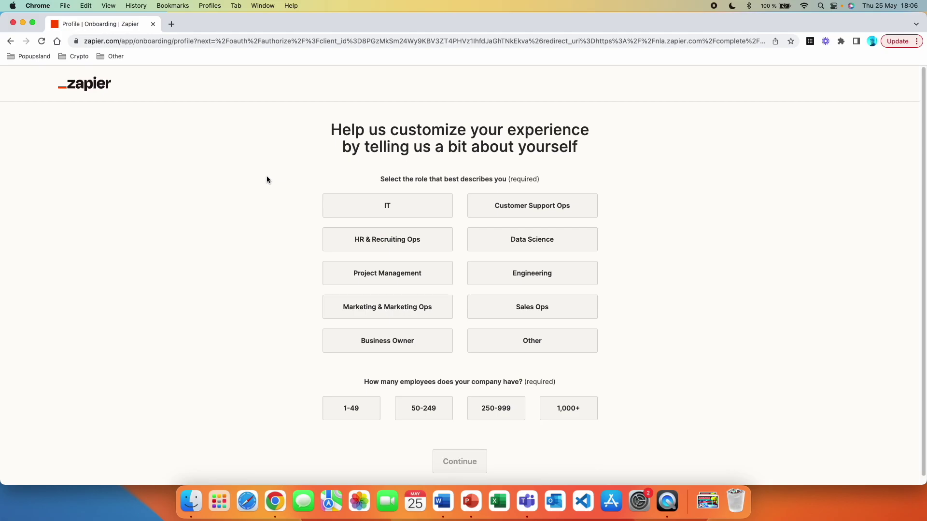
{"action": "left_click", "coordinate": [410, 316]}
Step: Set company size to 1-49 employees, then add Gmail, Schedule by Zapier and Google Docs as apps
{"action": "left_click", "coordinate": [352, 408]}
{"action": "left_click", "coordinate": [472, 463]}
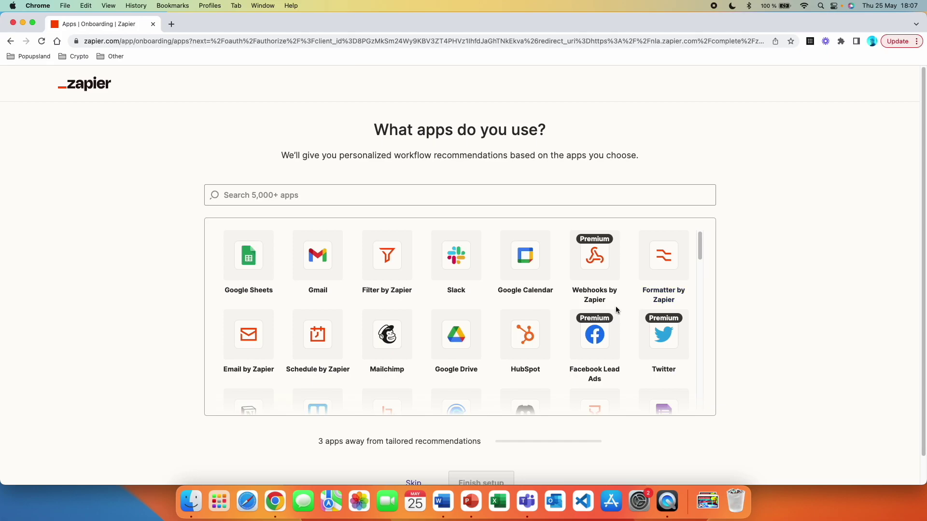
{"action": "left_click", "coordinate": [321, 259]}
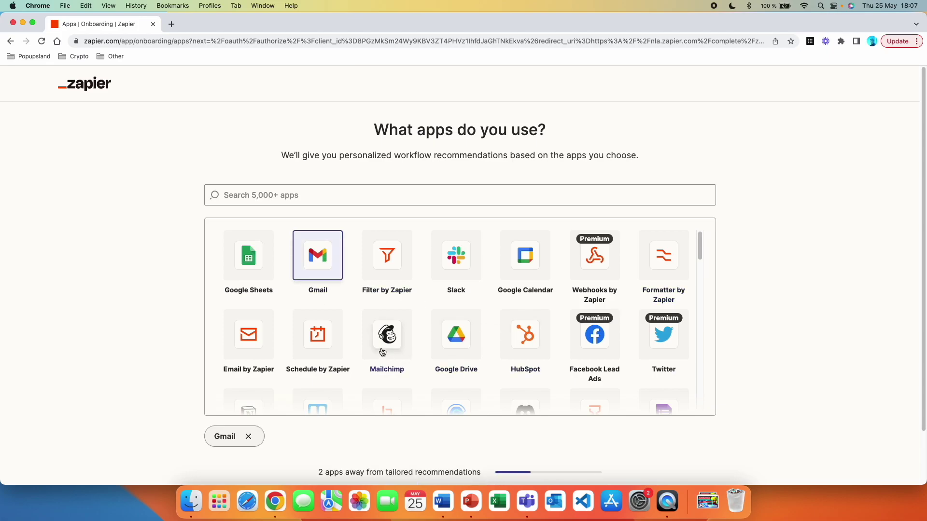
{"action": "scroll", "coordinate": [382, 352], "scroll_direction": "down", "scroll_amount": 2}
{"action": "left_click", "coordinate": [313, 304]}
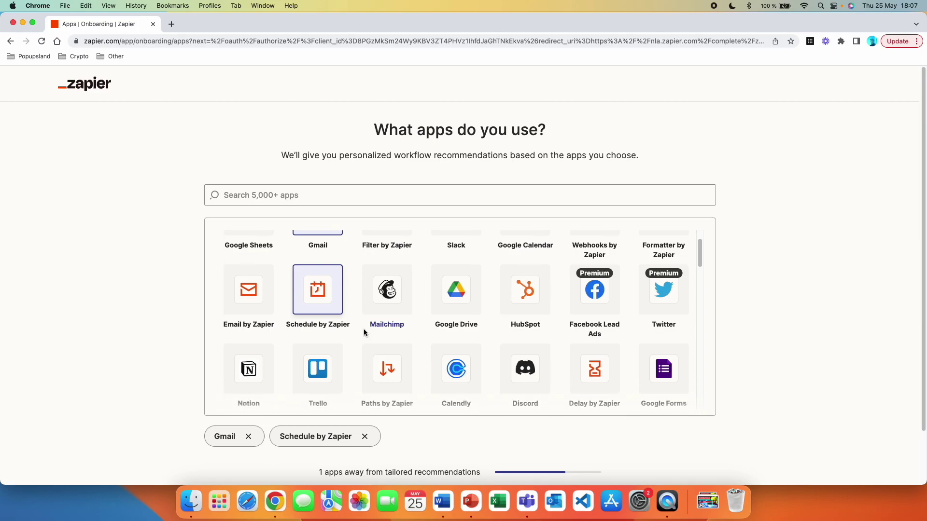
{"action": "scroll", "coordinate": [364, 330], "scroll_direction": "down", "scroll_amount": 2}
{"action": "scroll", "coordinate": [338, 324], "scroll_direction": "up", "scroll_amount": 2}
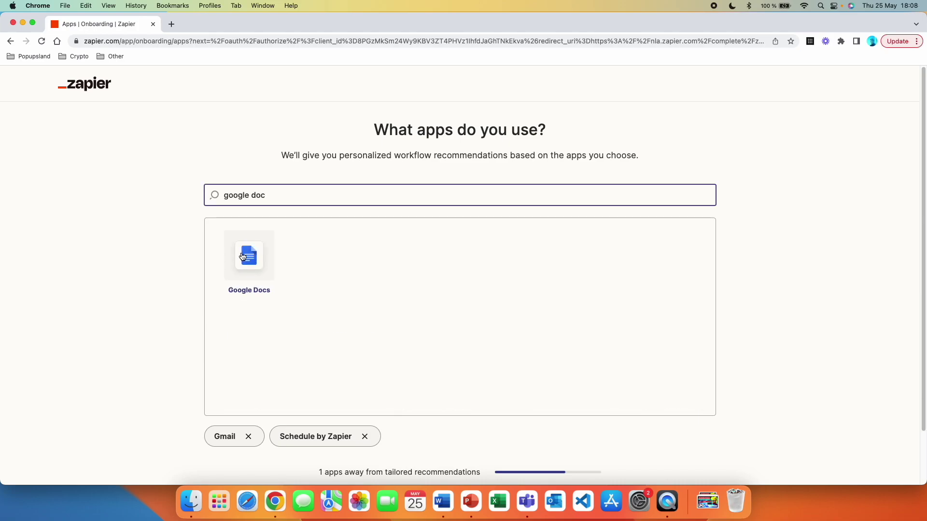
{"action": "left_click", "coordinate": [242, 256]}
Step: Search for and add OpenAI, ChatGPT, WordPress and Google Drive, then finish the onboarding setup
{"action": "triple_click", "coordinate": [278, 199]}
{"action": "type", "text": "open"}
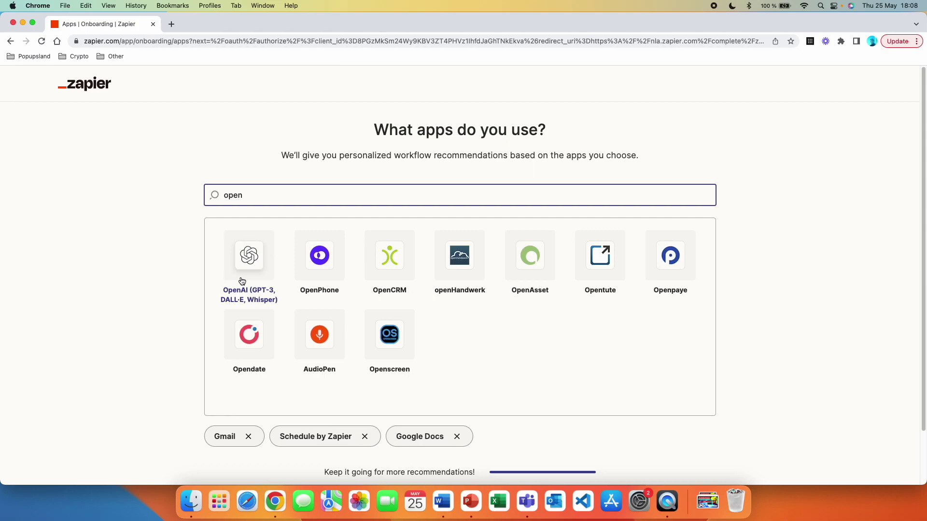
{"action": "left_click", "coordinate": [251, 255]}
{"action": "triple_click", "coordinate": [271, 189]}
{"action": "type", "text": "chatgpt"}
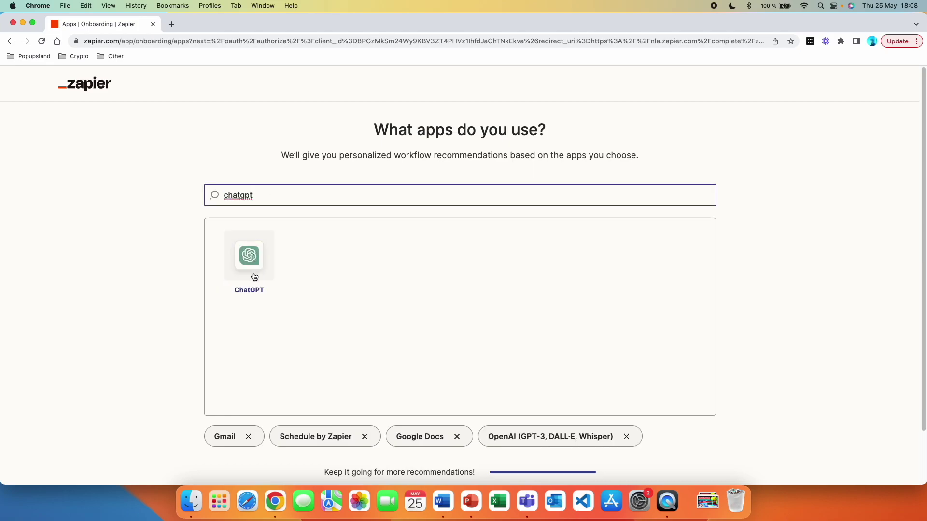
{"action": "left_click", "coordinate": [237, 260]}
{"action": "triple_click", "coordinate": [276, 186]}
{"action": "type", "text": "w"}
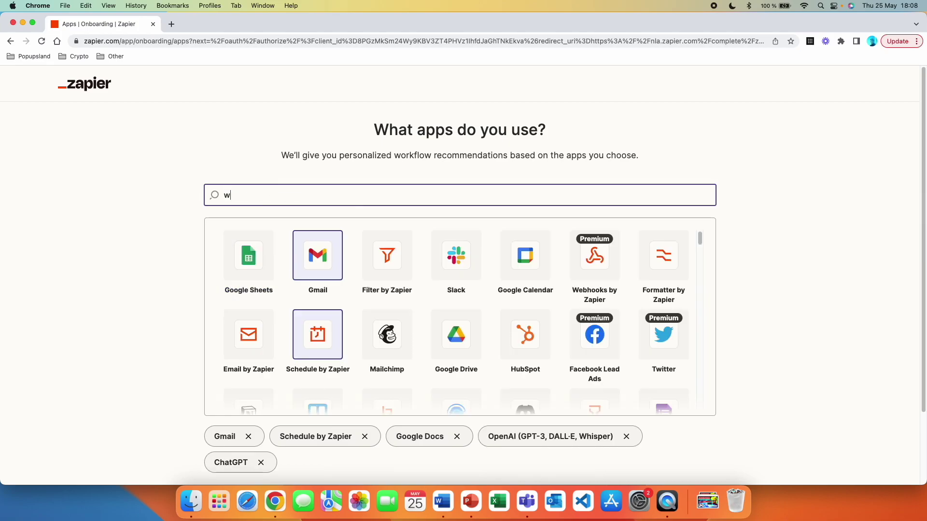
{"action": "type", "text": "ordpress"}
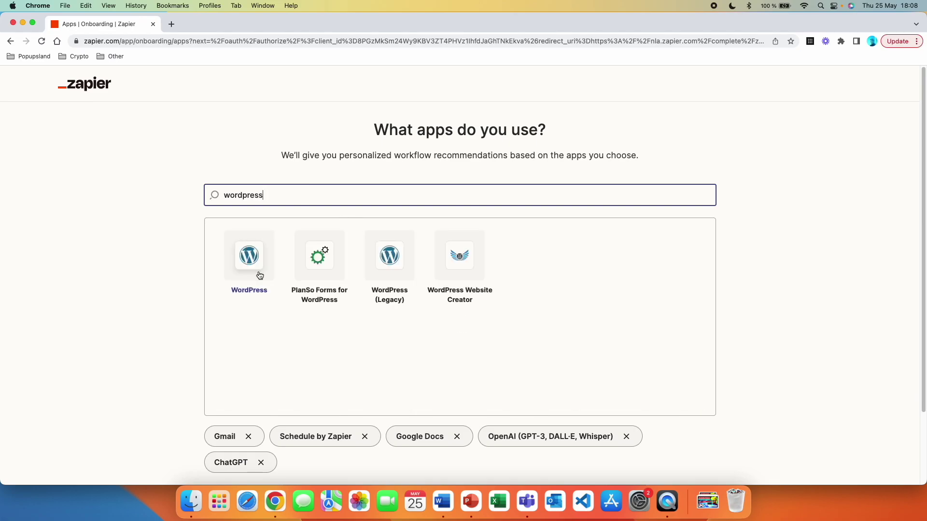
{"action": "left_click", "coordinate": [257, 271]}
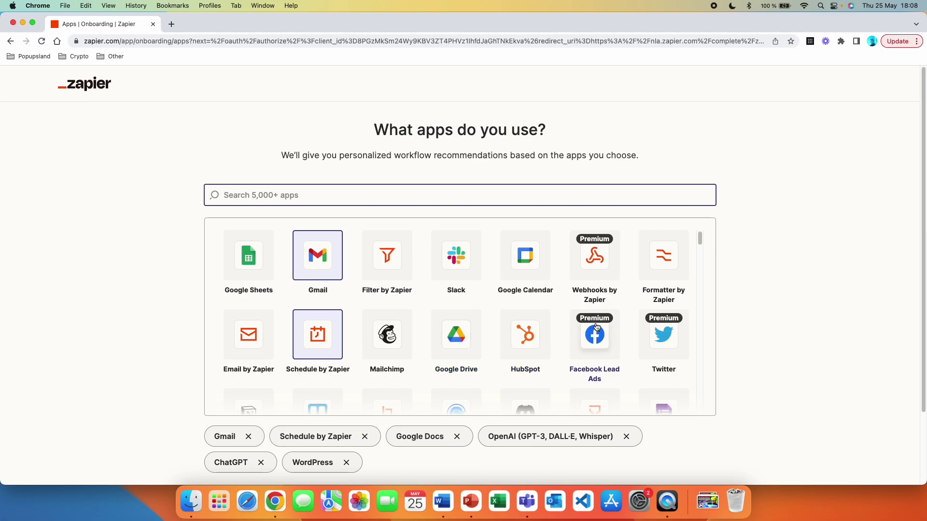
{"action": "left_click", "coordinate": [456, 335]}
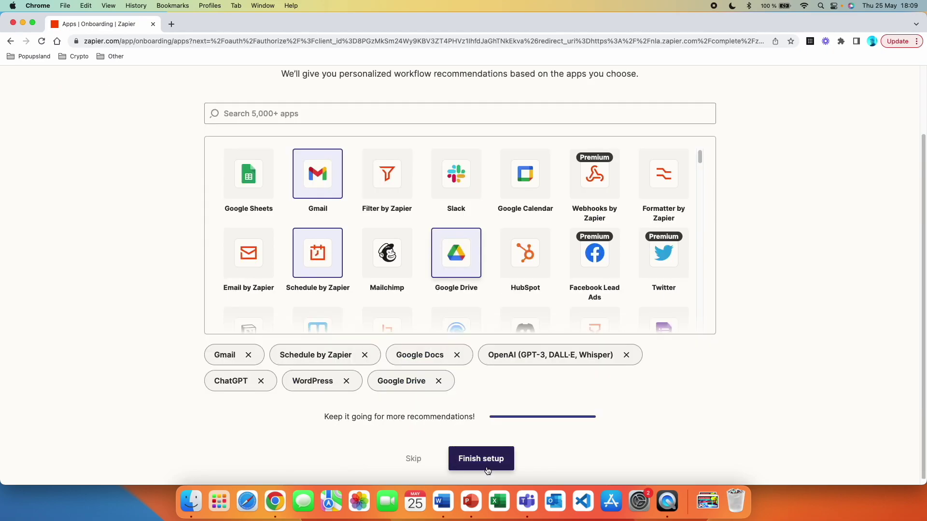
{"action": "left_click", "coordinate": [486, 467]}
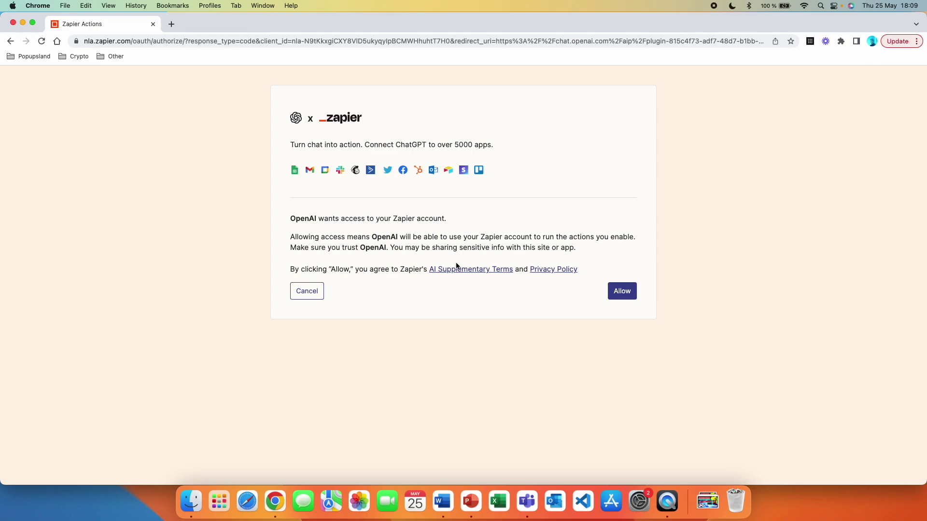
Step: Allow OpenAI access to the Zapier account, close the action settings window, and go to zapier.com
{"action": "left_click", "coordinate": [628, 293]}
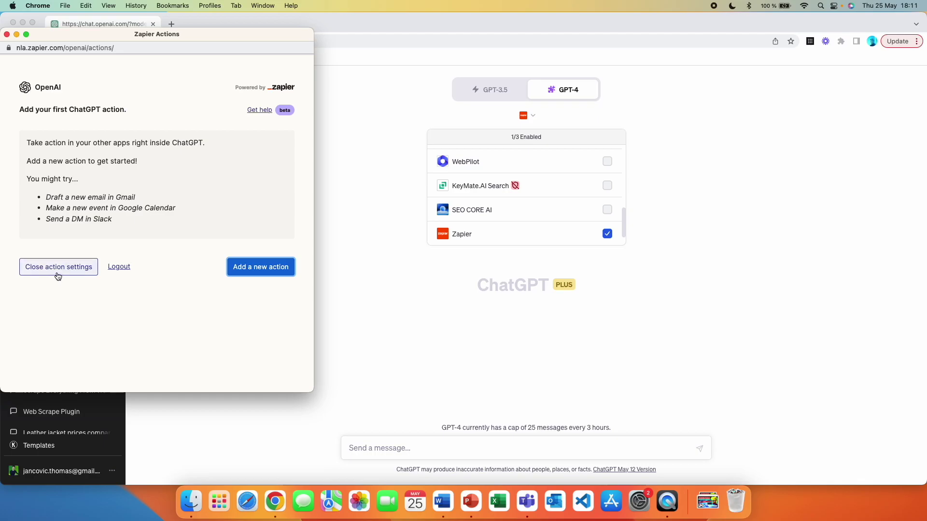
{"action": "left_click", "coordinate": [57, 270]}
{"action": "mouse_move", "coordinate": [595, 231]}
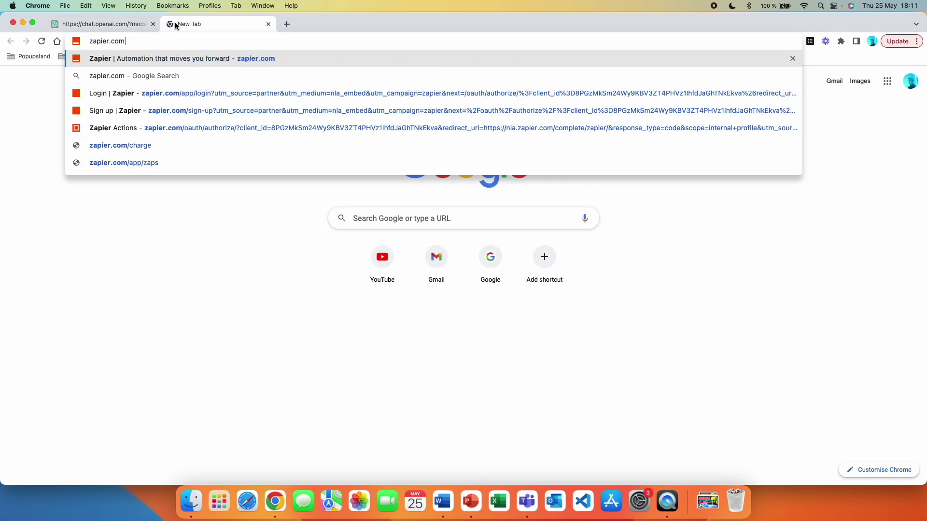
{"action": "key", "text": "Return"}
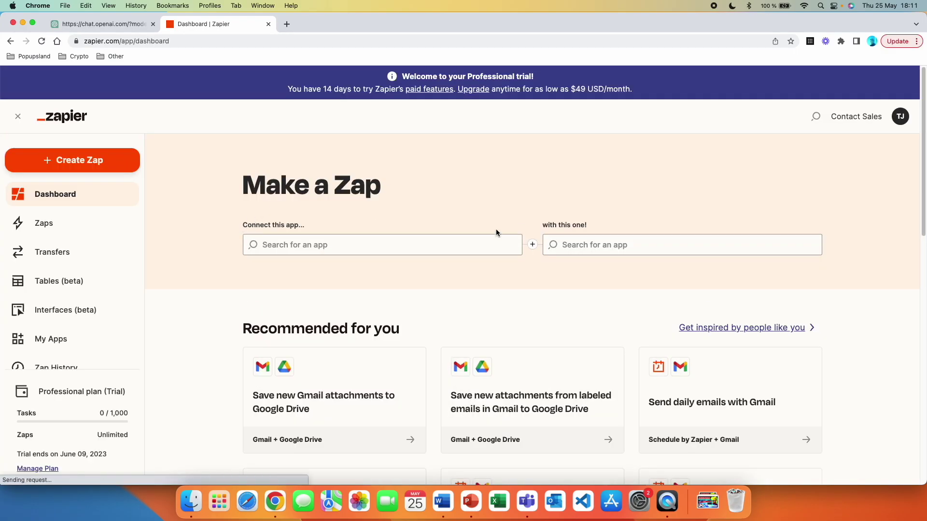
Step: Scroll through the Zapier dashboard to review the Professional trial plan details
{"action": "scroll", "coordinate": [142, 381], "scroll_direction": "down", "scroll_amount": 1}
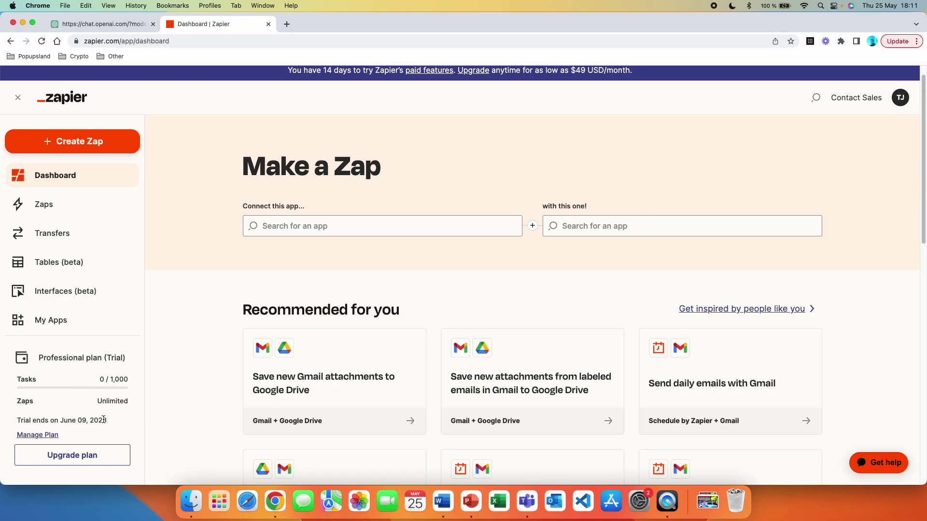
{"action": "scroll", "coordinate": [222, 316], "scroll_direction": "up", "scroll_amount": 1}
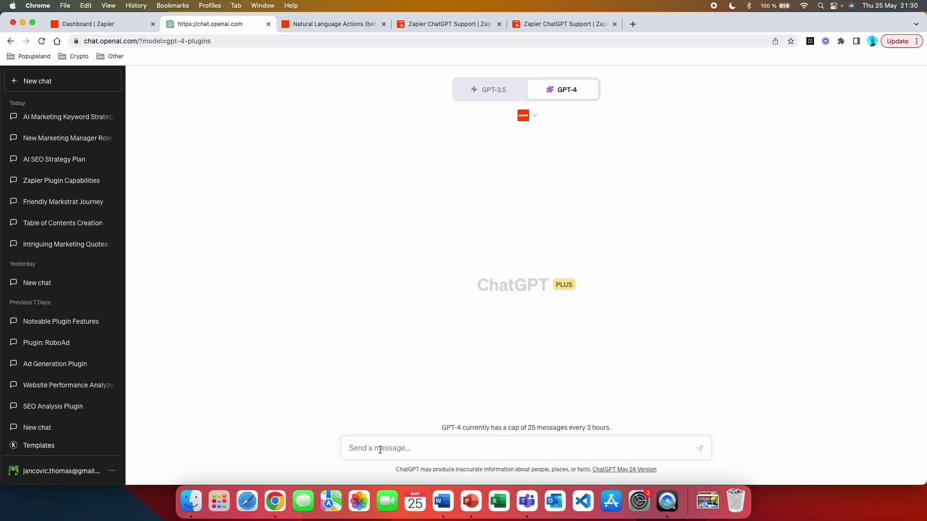
{"action": "left_click", "coordinate": [306, 24]}
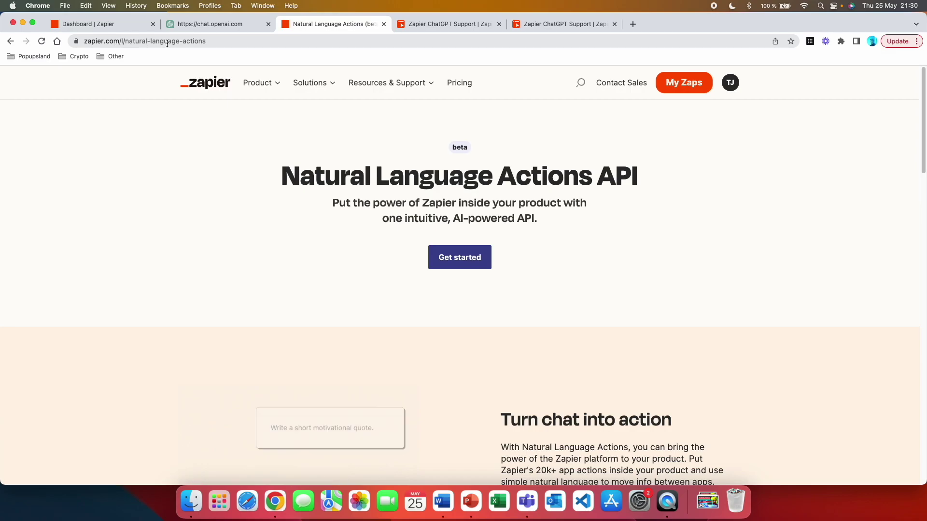
{"action": "scroll", "coordinate": [295, 208], "scroll_direction": "down", "scroll_amount": 10}
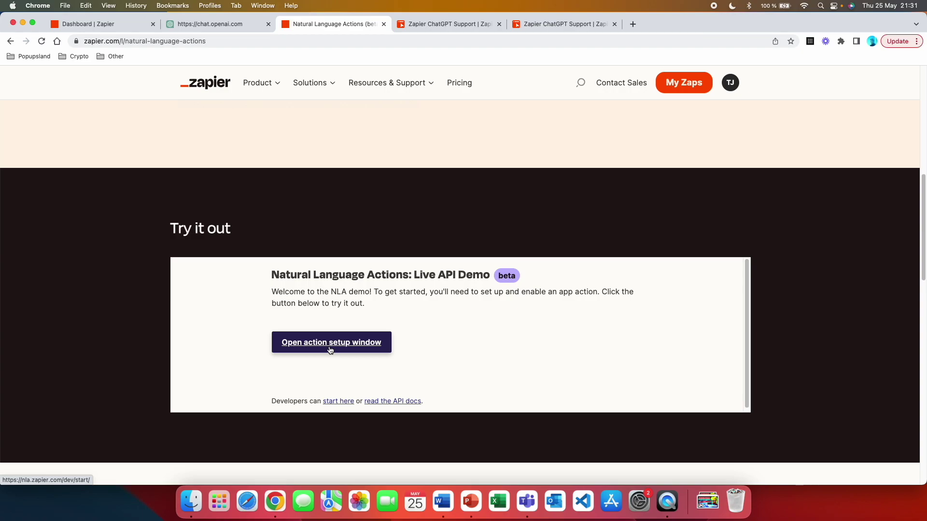
{"action": "key", "text": "ctrl+shift+Tab"}
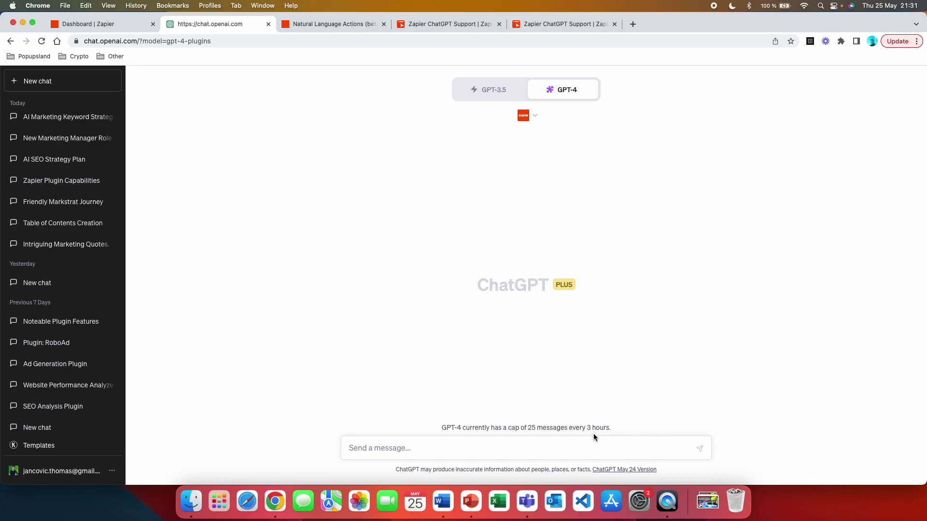
Step: On the Natural Language Actions page, open the demo's action setup window and start adding a new action
{"action": "key", "text": "ctrl+Tab"}
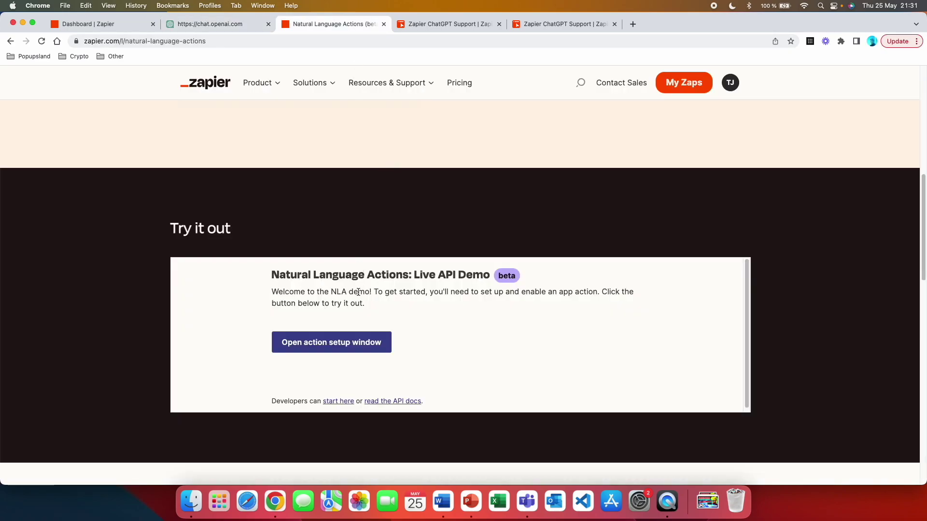
{"action": "left_click", "coordinate": [348, 344]}
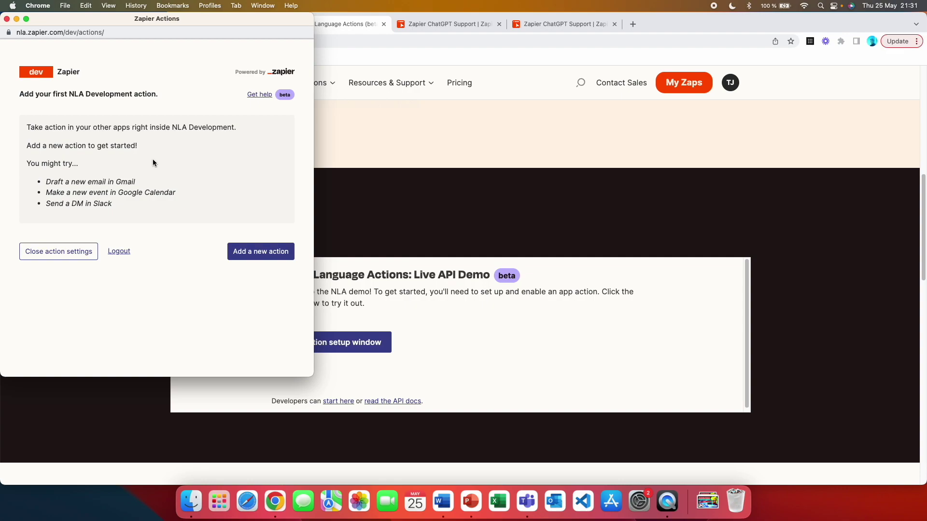
{"action": "left_click", "coordinate": [265, 261]}
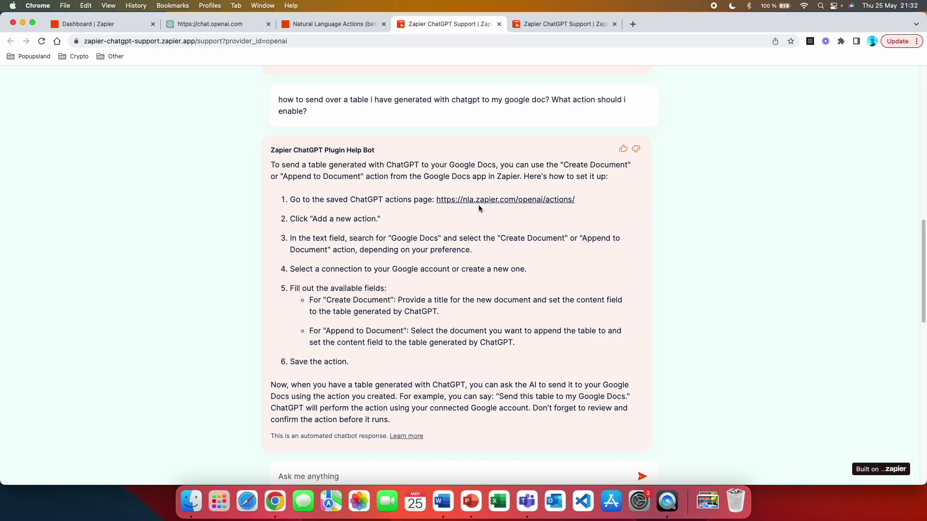
Step: Open the nla.zapier.com/openai/actions link from the bot's answer and move between the support and actions tabs
{"action": "left_click", "coordinate": [565, 200]}
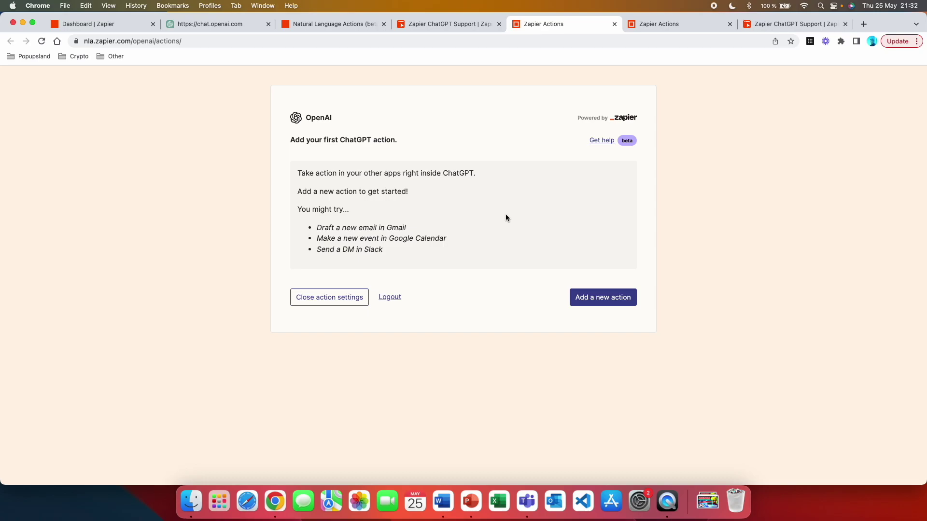
{"action": "key", "text": "ctrl+shift+Tab"}
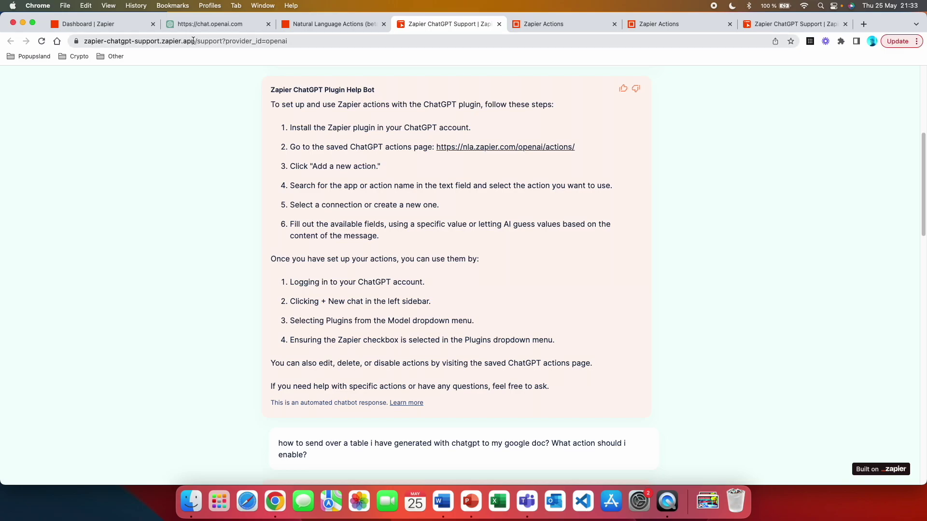
{"action": "left_click", "coordinate": [786, 27]}
{"action": "key", "text": "super+5"}
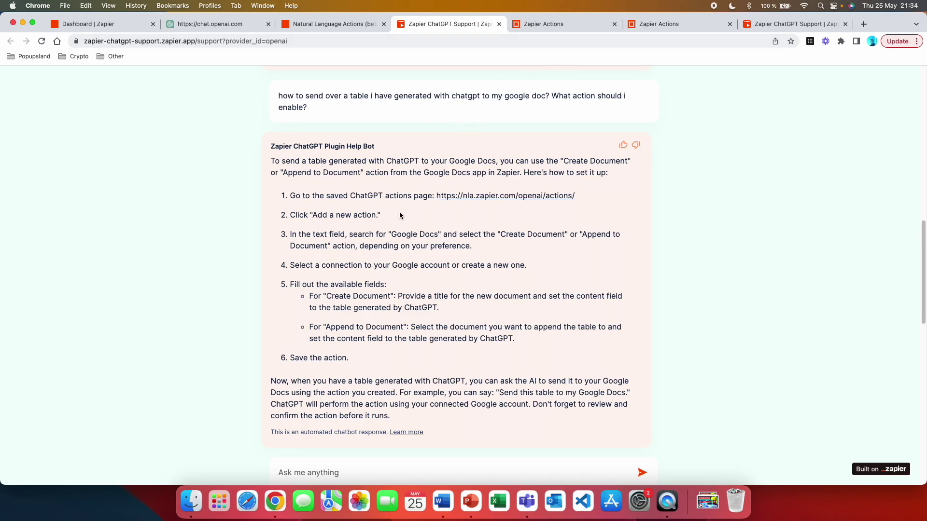
Step: Start a new ChatGPT action with the Action field ready, then return to the support bot's Google Docs guide
{"action": "left_click", "coordinate": [536, 23]}
{"action": "left_click", "coordinate": [601, 298]}
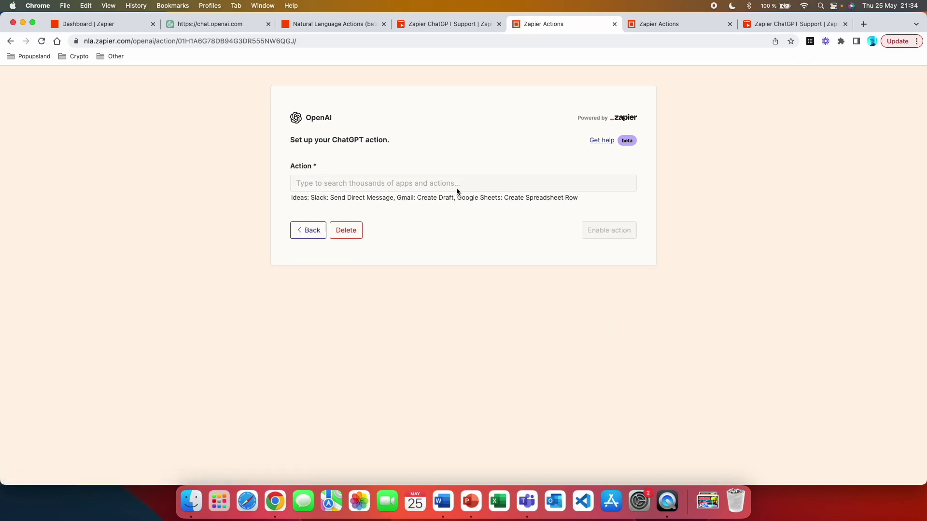
{"action": "left_click", "coordinate": [456, 188]}
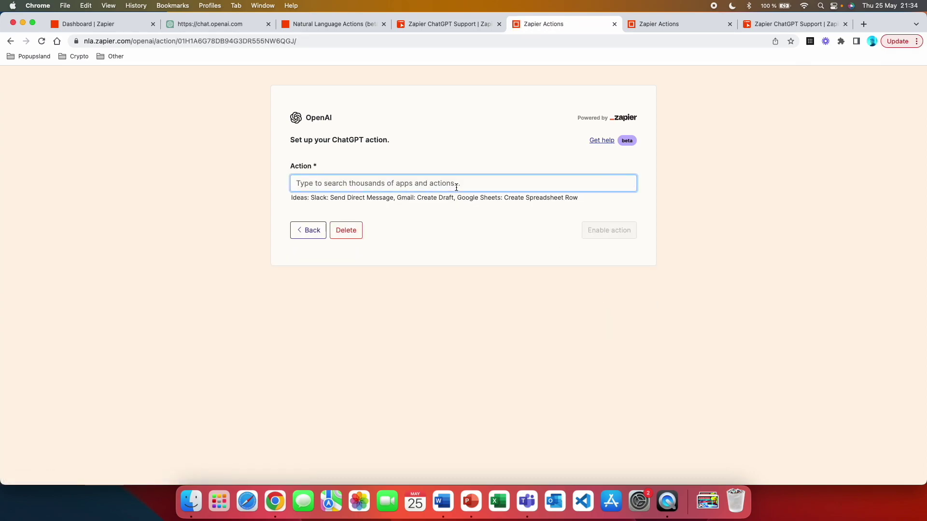
{"action": "left_click", "coordinate": [454, 25]}
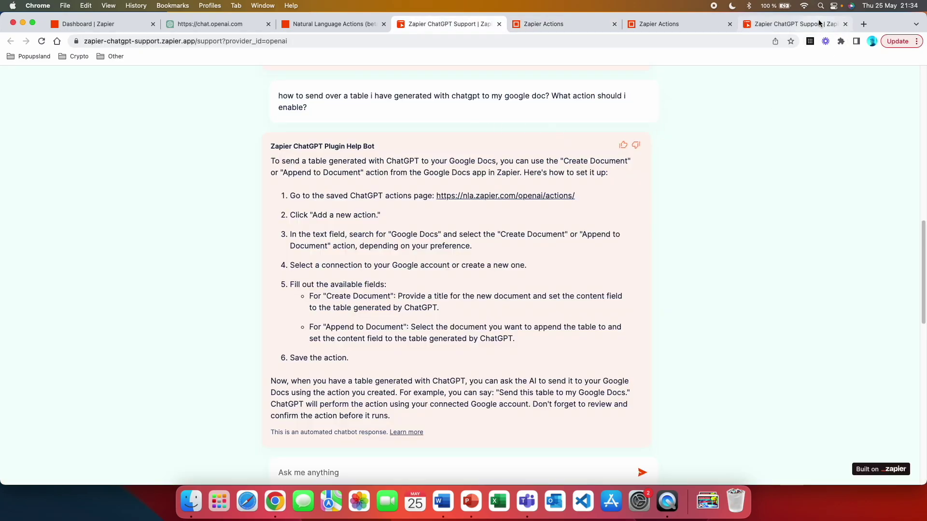
{"action": "left_click", "coordinate": [818, 23]}
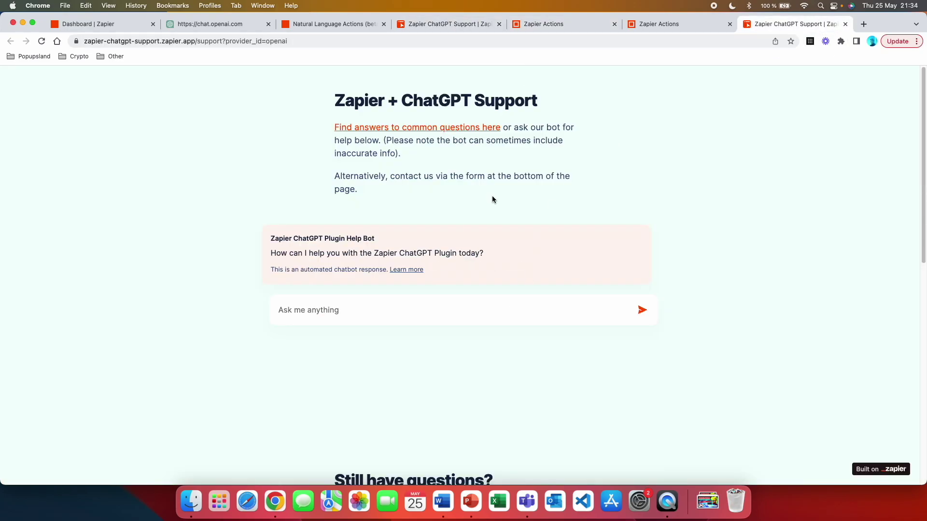
{"action": "key", "text": "super+5"}
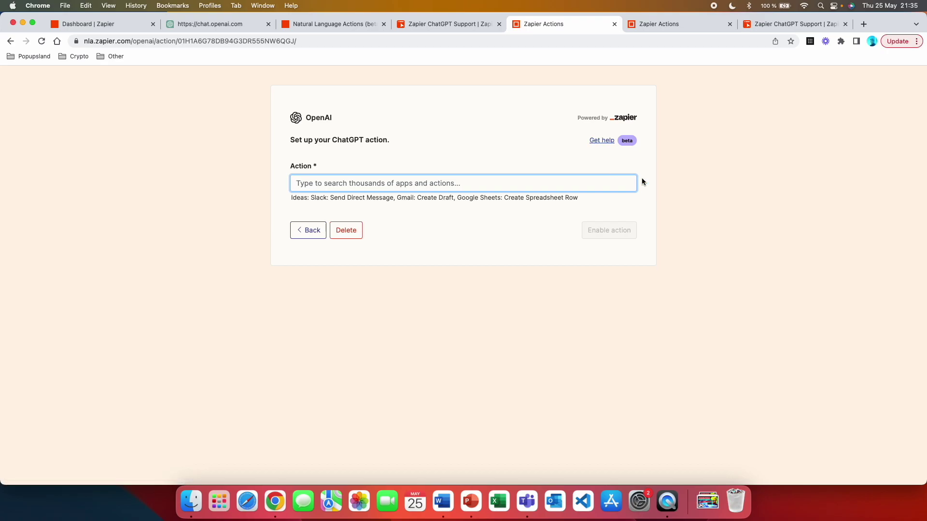
{"action": "key", "text": "super+4"}
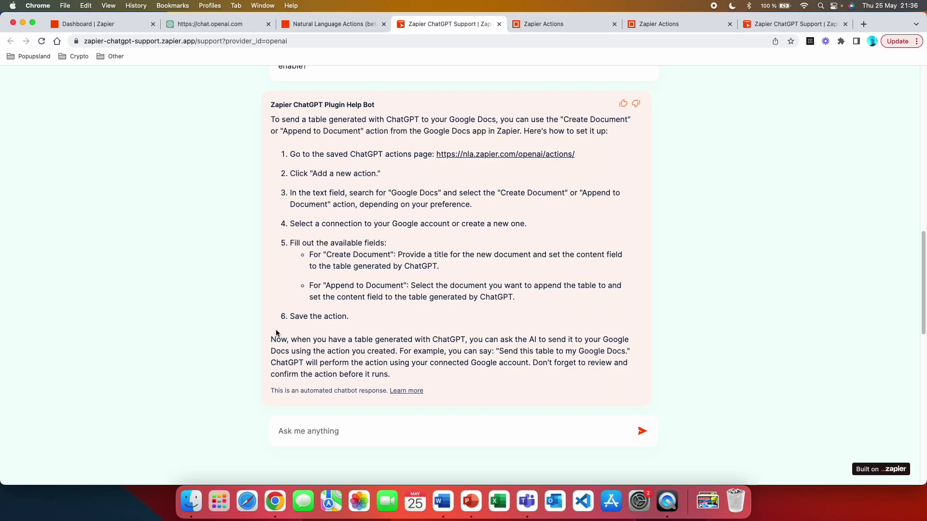
Step: Highlight the bot's 'Now, when you have a table…' sentence, then switch to the ChatGPT actions page
{"action": "left_click_drag", "start_coordinate": [276, 334], "coordinate": [398, 351]}
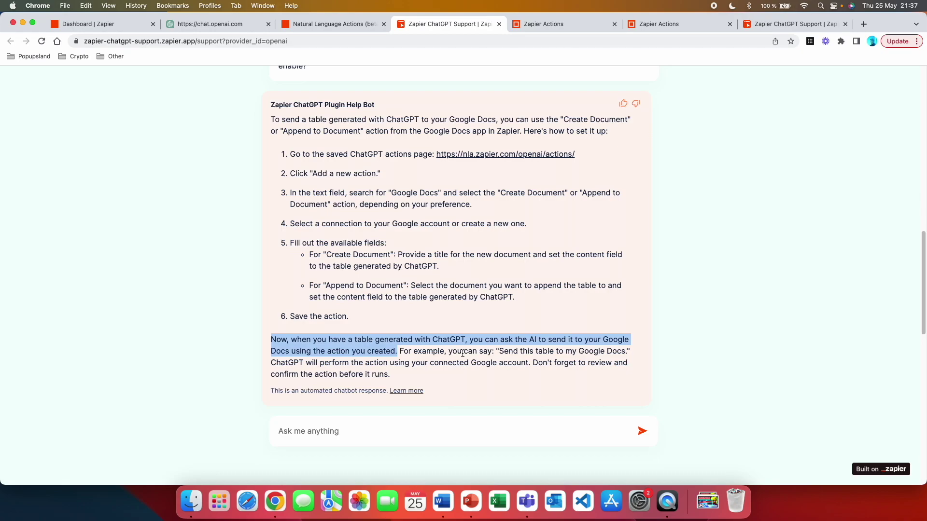
{"action": "key", "text": "ctrl+Tab"}
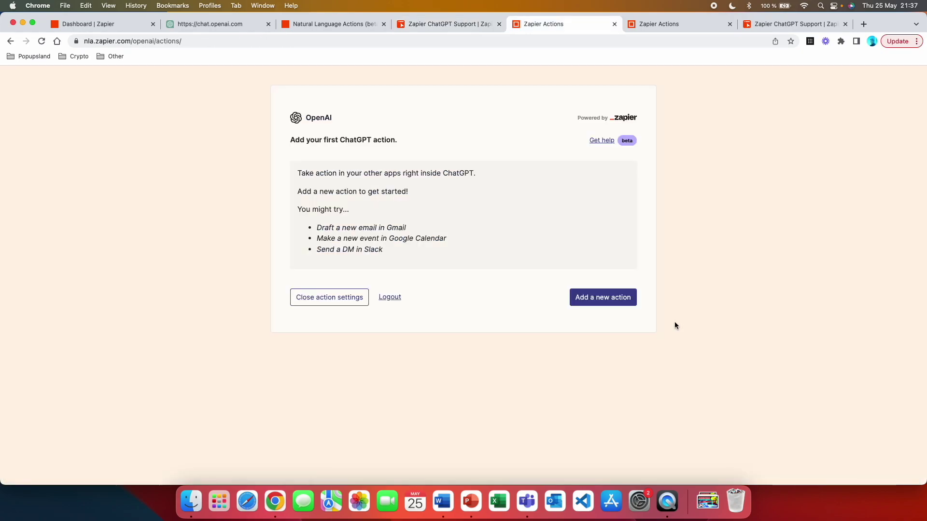
Step: Add a Google Docs 'Create Document from Text' action linked to the Google Docs account, then open the dashboard
{"action": "left_click", "coordinate": [617, 298]}
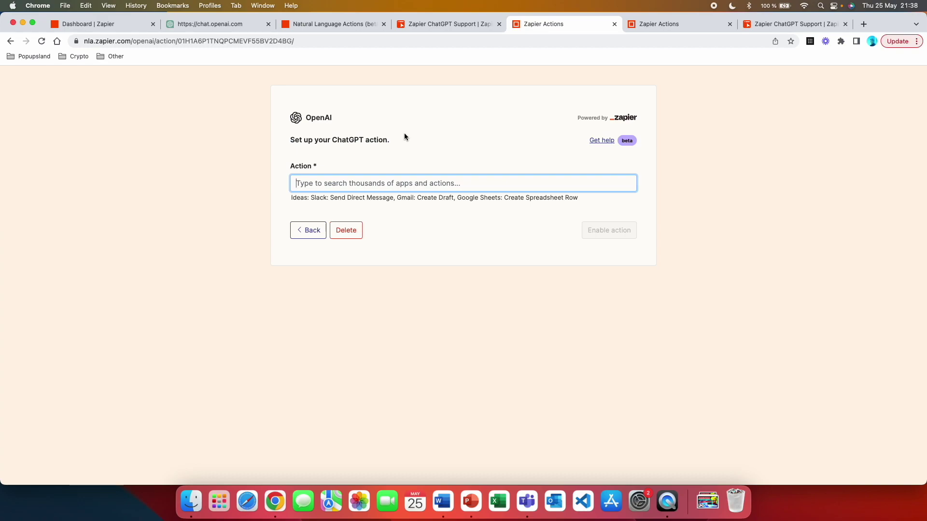
{"action": "type", "text": "google docs: Upload Document"}
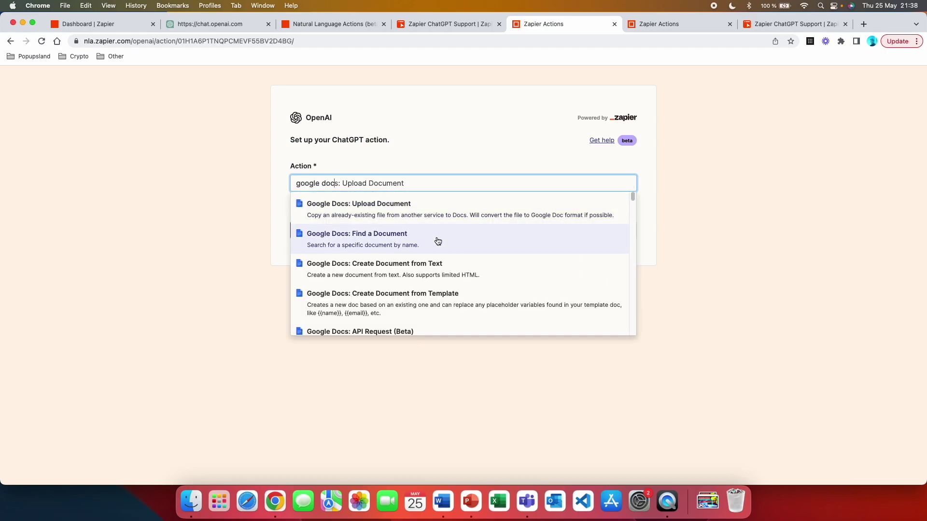
{"action": "left_click", "coordinate": [450, 268]}
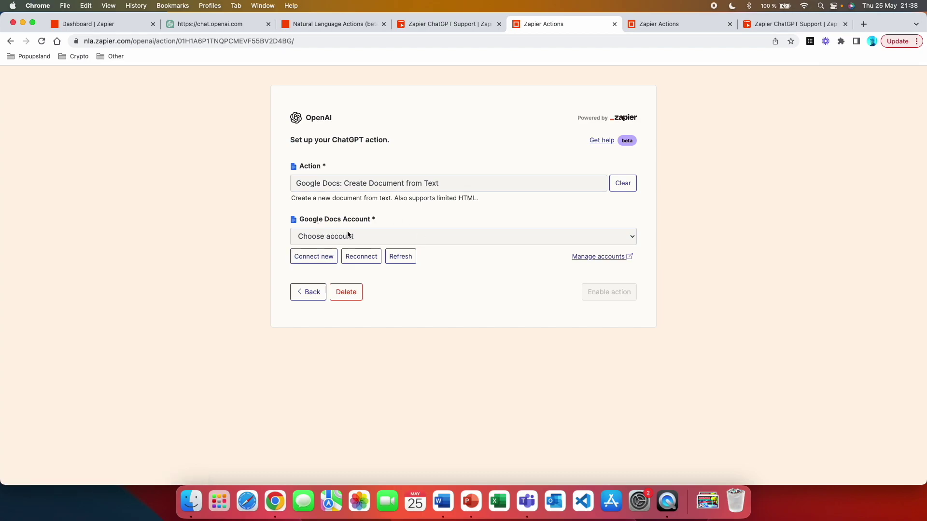
{"action": "left_click", "coordinate": [406, 238]}
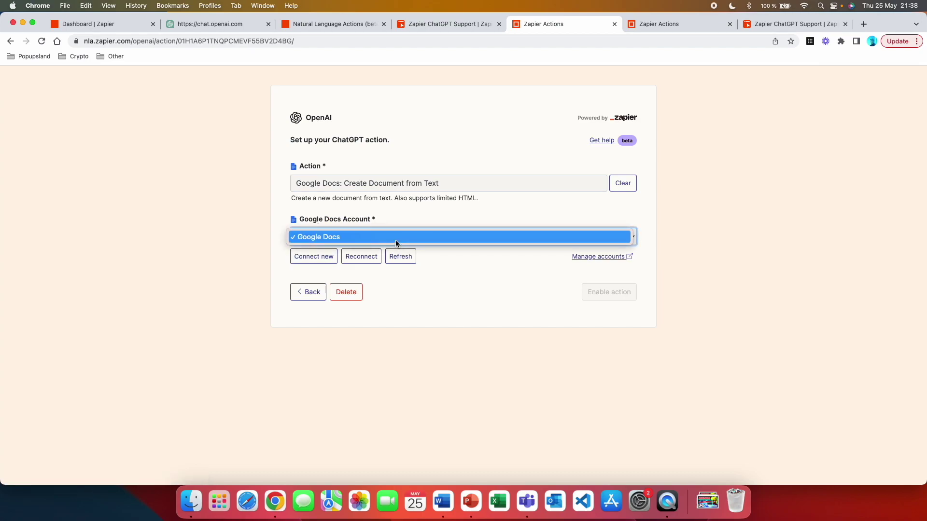
{"action": "left_click", "coordinate": [395, 237]}
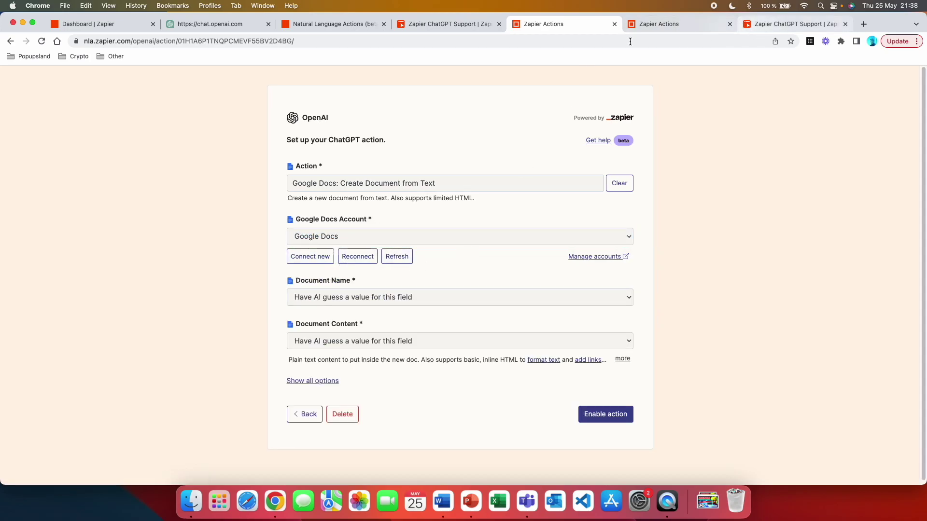
{"action": "left_click", "coordinate": [115, 23]}
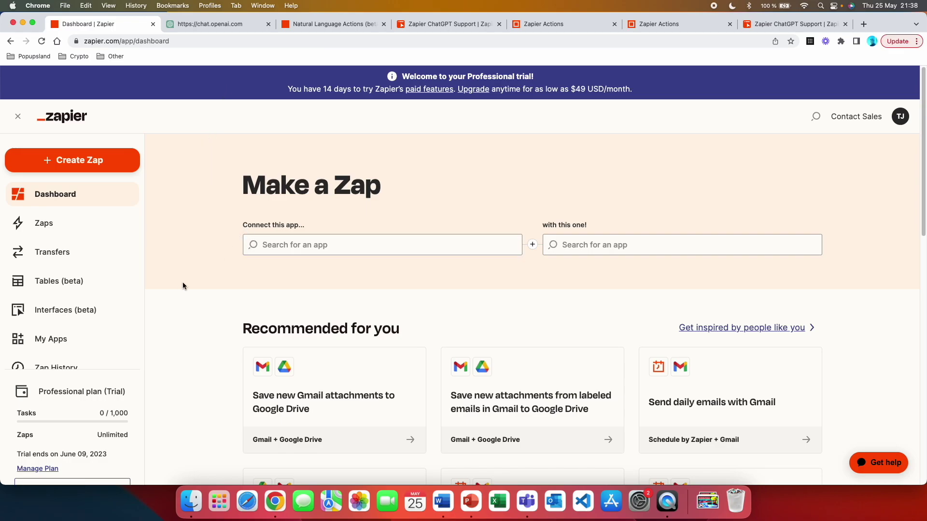
Step: Open Zapier's My Apps list to review the connected ChatGPT, Google Docs and OpenAI apps
{"action": "key", "text": "super+5"}
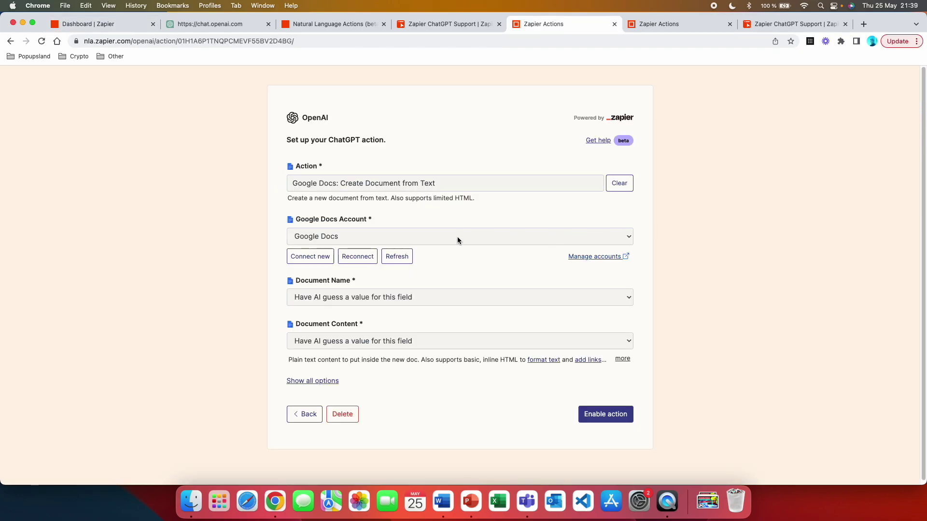
{"action": "left_click", "coordinate": [96, 23]}
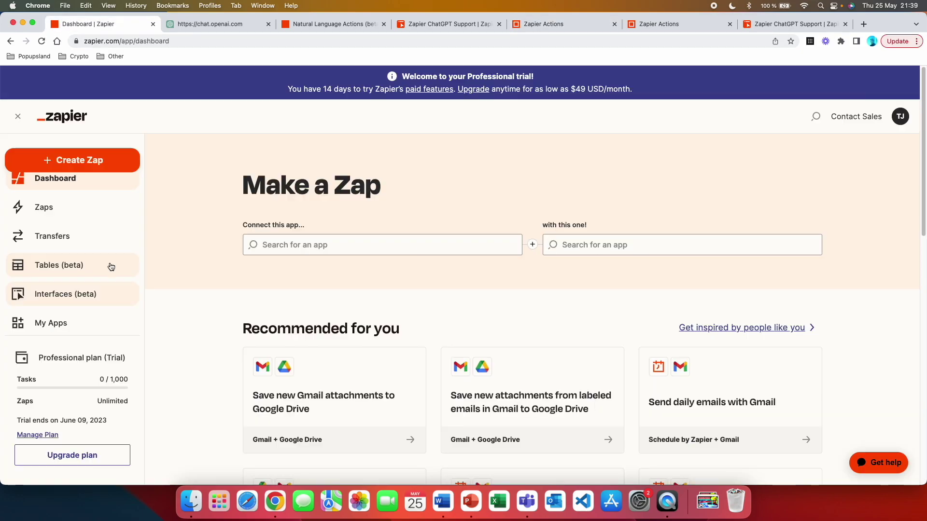
{"action": "scroll", "coordinate": [92, 299], "scroll_direction": "down", "scroll_amount": 1}
{"action": "left_click", "coordinate": [88, 317]}
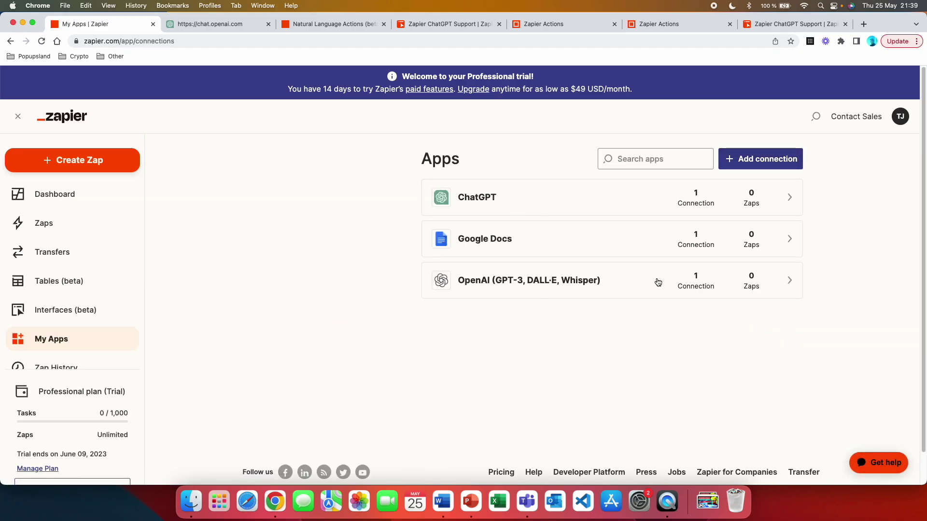
Step: Start a new app connection, dismiss it, and return to the ChatGPT action setup
{"action": "left_click", "coordinate": [756, 159]}
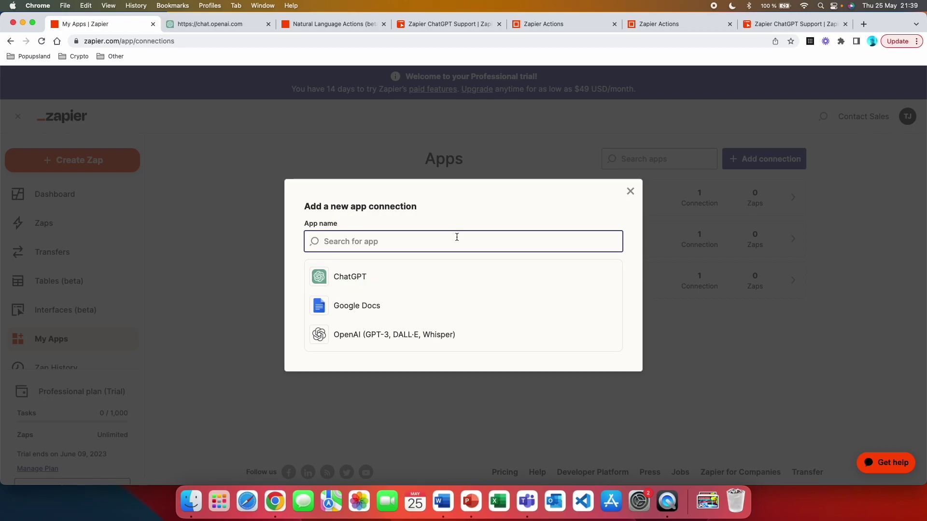
{"action": "key", "text": "Escape"}
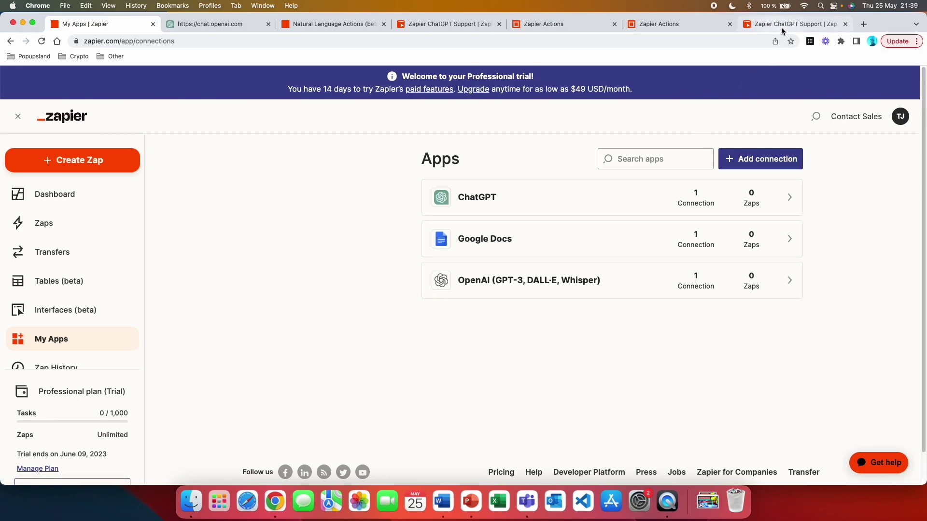
{"action": "left_click", "coordinate": [557, 26]}
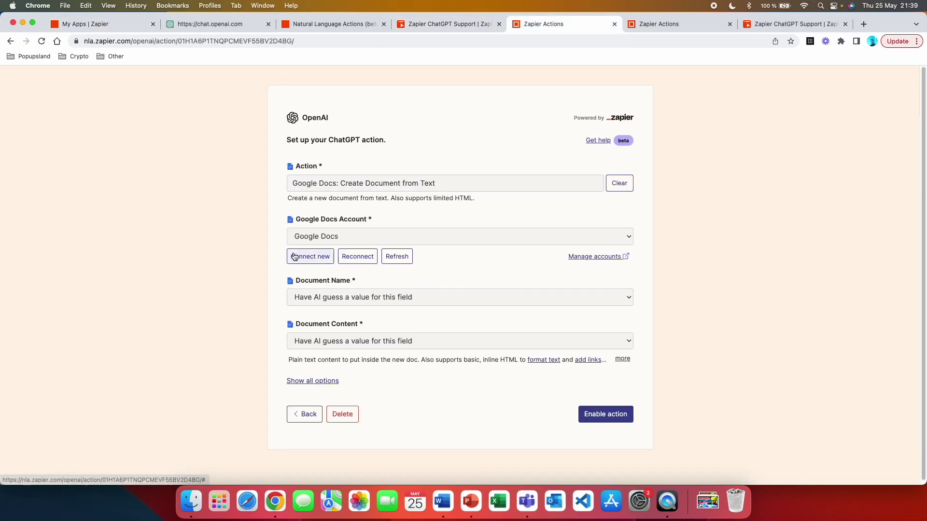
Step: Switch Document Name to a fixed value and back to AI guess, then enable Create Document from Text
{"action": "left_click", "coordinate": [357, 299]}
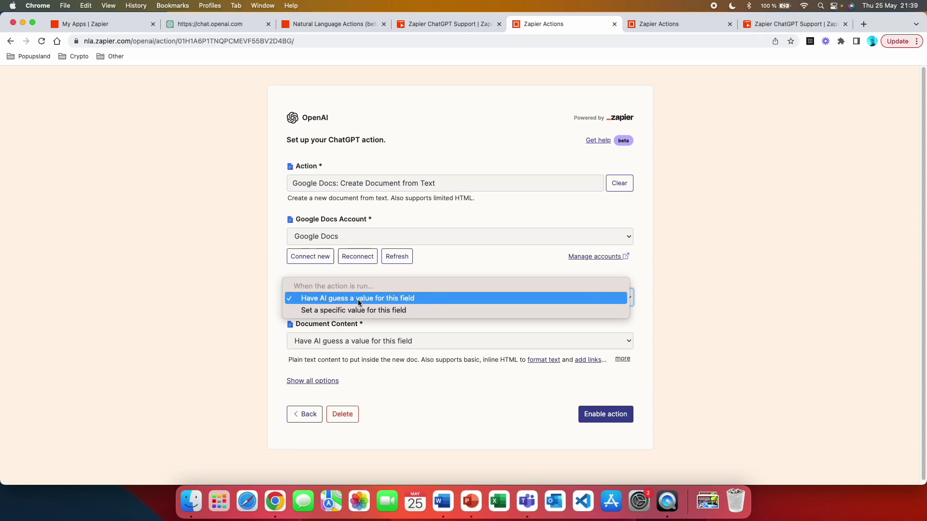
{"action": "left_click", "coordinate": [422, 310]}
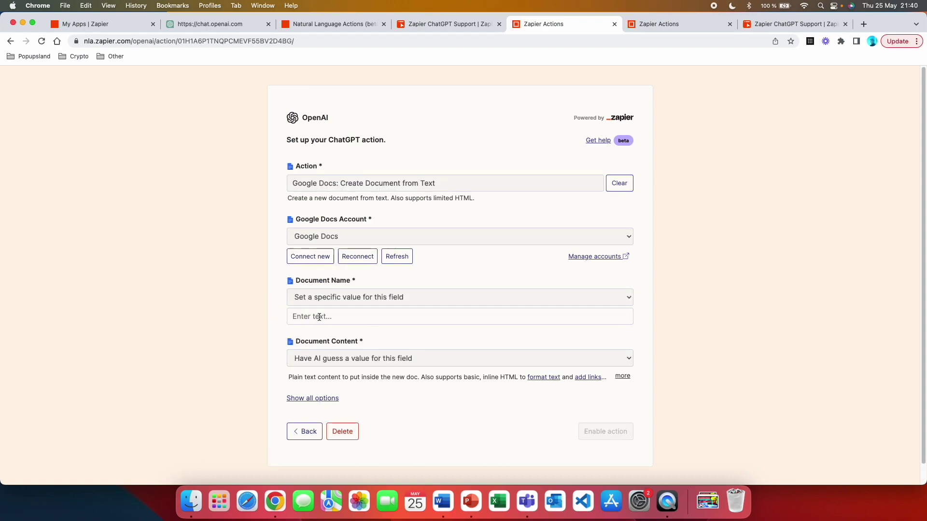
{"action": "left_click", "coordinate": [415, 294]}
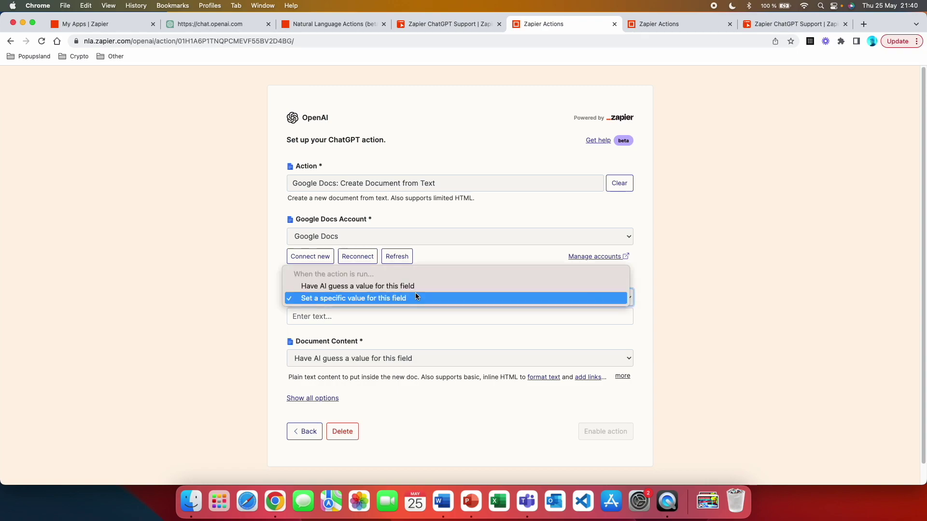
{"action": "left_click", "coordinate": [415, 288]}
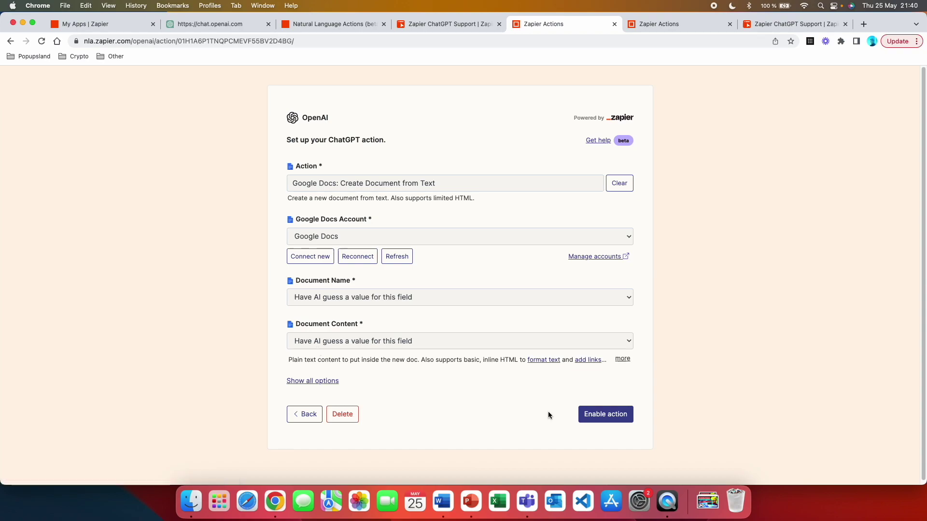
{"action": "left_click", "coordinate": [612, 415]}
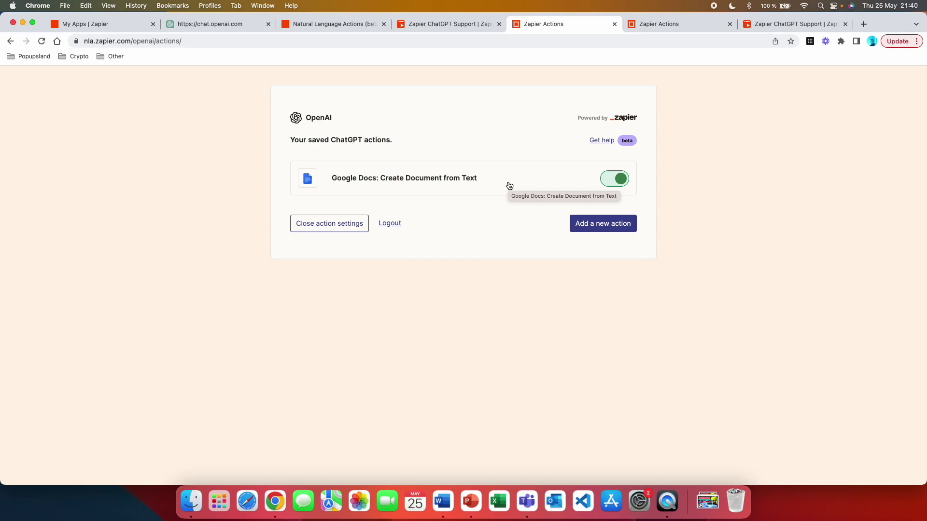
Step: Copy the action name 'Google Docs: Create Document from Text' and switch to the ChatGPT chat
{"action": "left_click_drag", "start_coordinate": [482, 179], "coordinate": [333, 181]}
{"action": "key", "text": "super+c"}
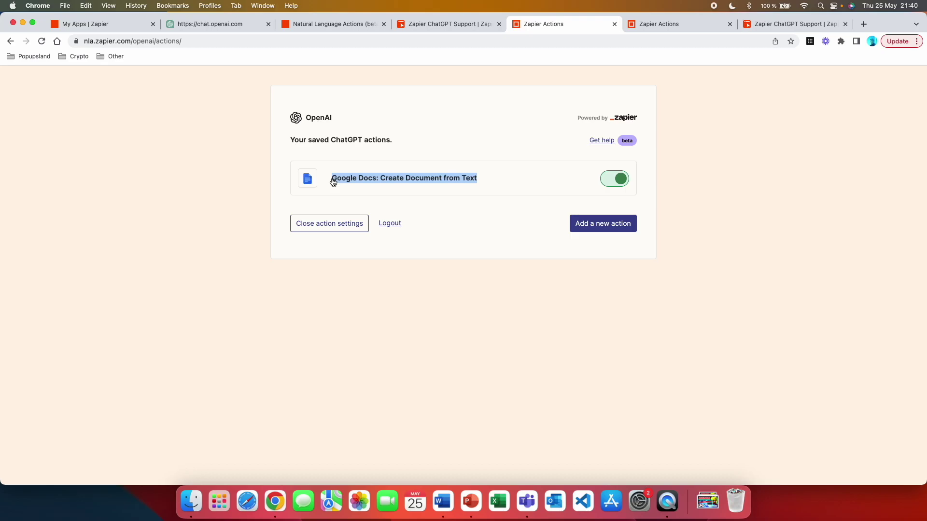
{"action": "key", "text": "super+2"}
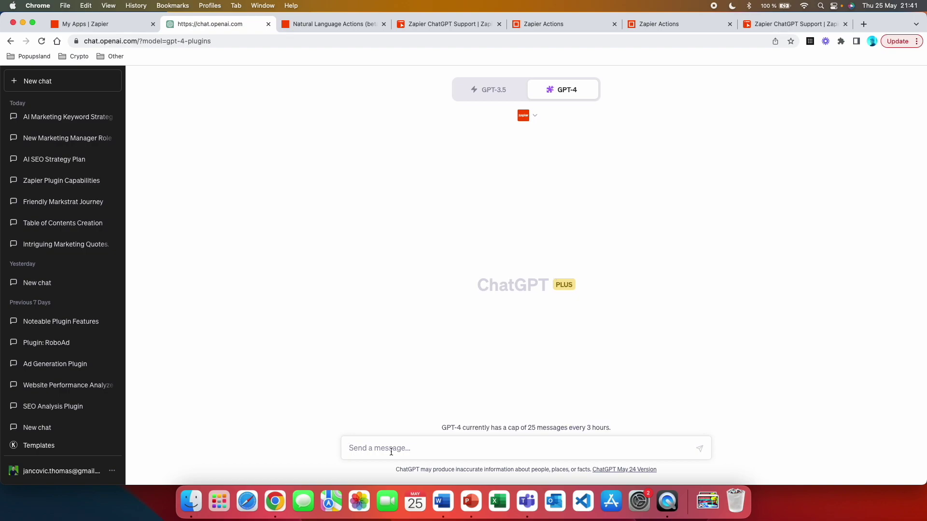
Step: Draft 'using Google Docs: Create Document from Text action' requesting a document titled 'ChatGPT test', then open Templates
{"action": "type", "text": "using"}
{"action": "key", "text": "super+v"}
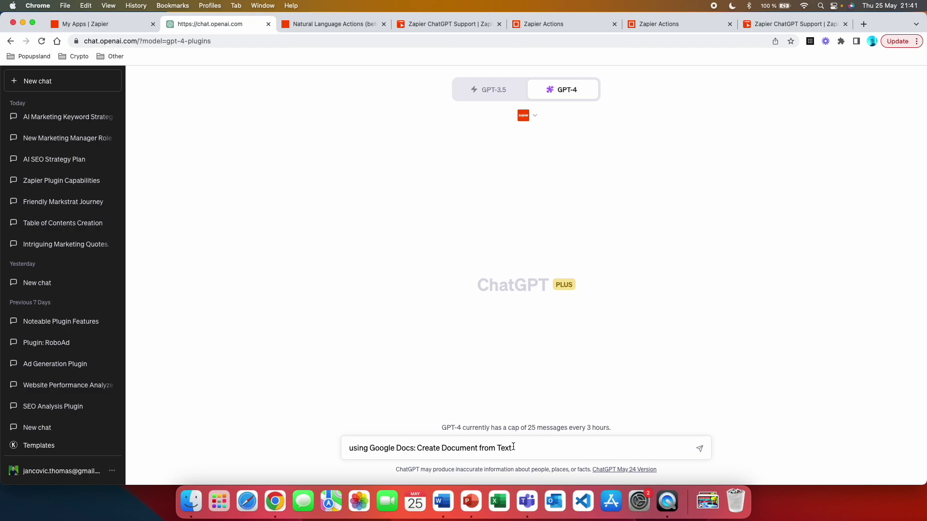
{"action": "type", "text": "action"}
{"action": "type", "text": "Please create a document with title \"ChatGPT test\"."}
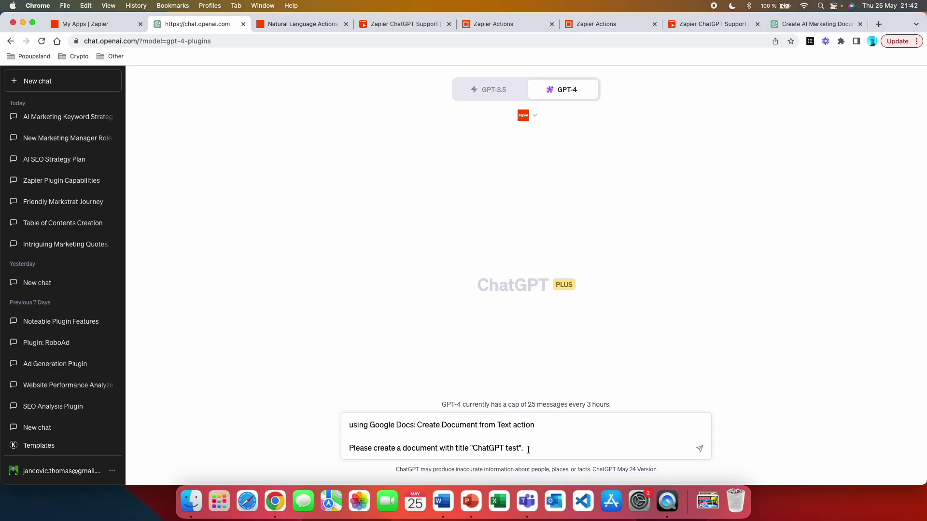
{"action": "left_click", "coordinate": [101, 445]}
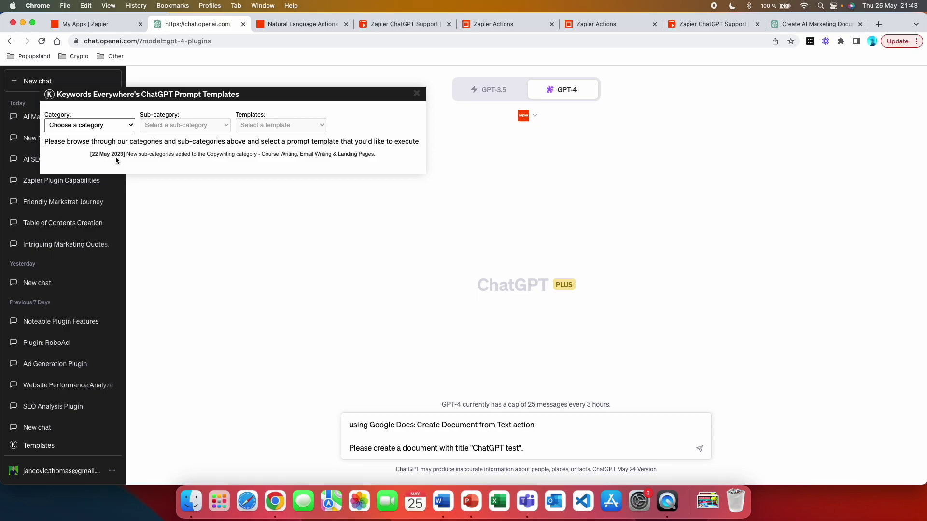
Step: Choose Social Media > LinkedIn > LinkedIn Post Creator in the prompt templates popup
{"action": "left_click", "coordinate": [115, 126]}
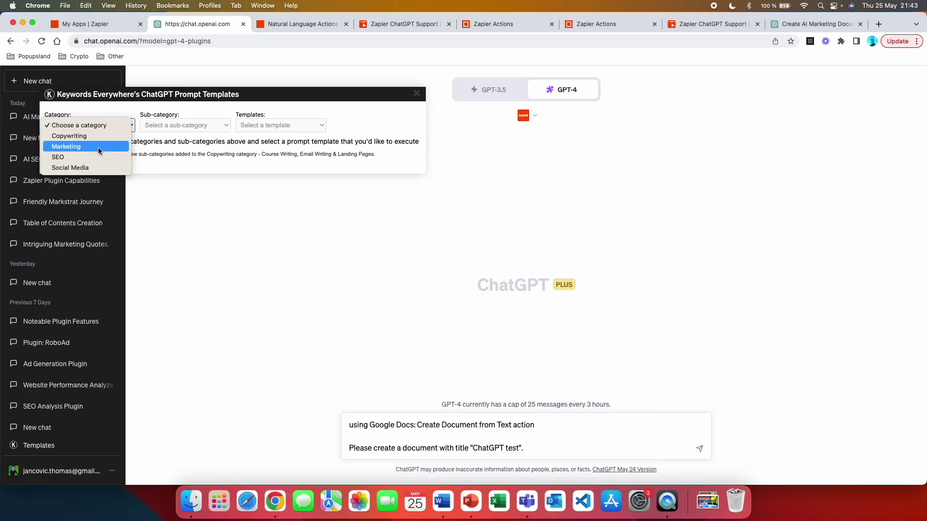
{"action": "left_click", "coordinate": [105, 168]}
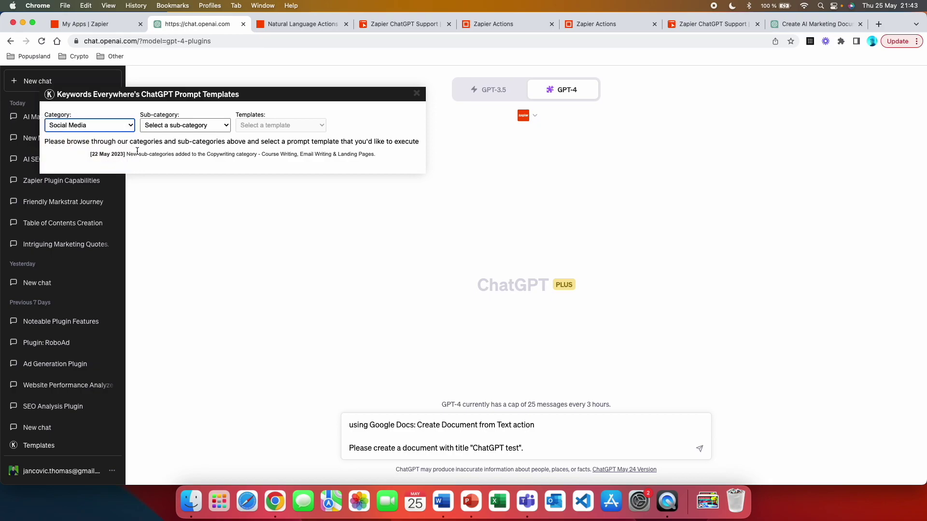
{"action": "left_click", "coordinate": [203, 127]}
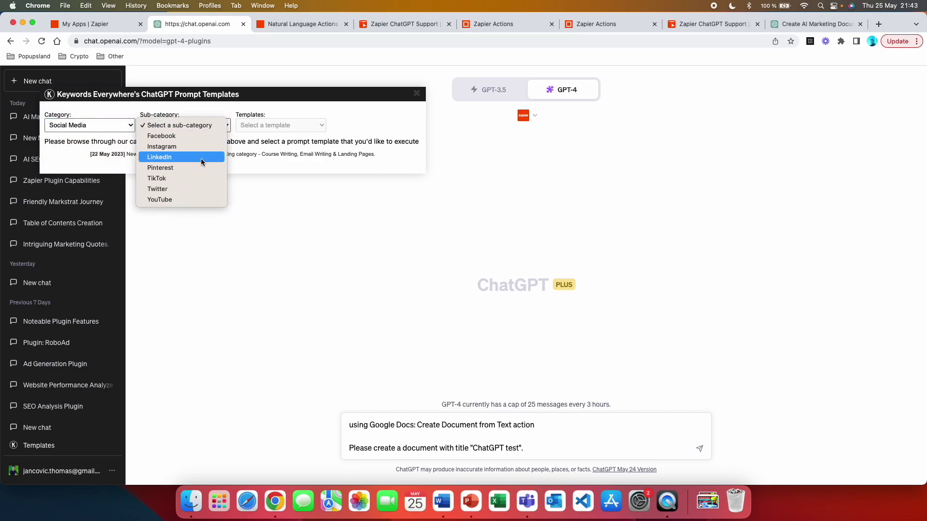
{"action": "left_click", "coordinate": [202, 158]}
{"action": "left_click", "coordinate": [290, 125]}
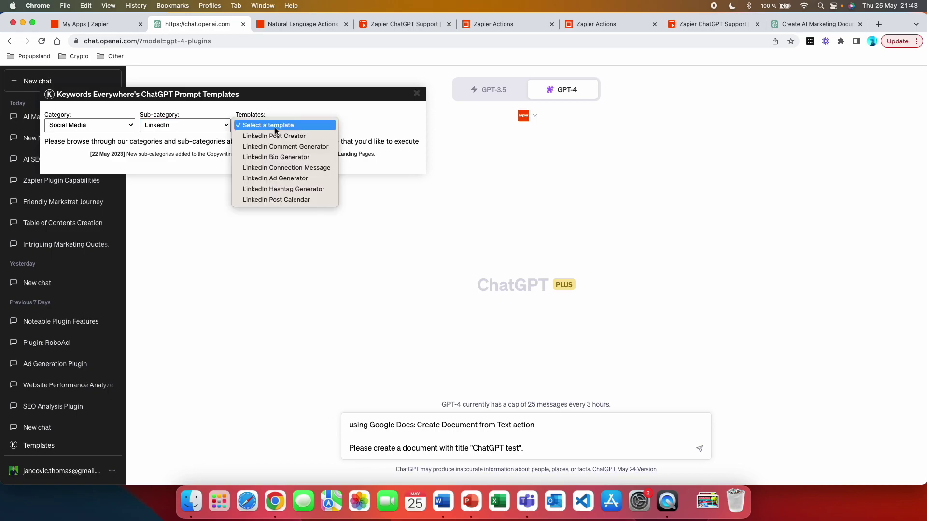
{"action": "left_click", "coordinate": [305, 137]}
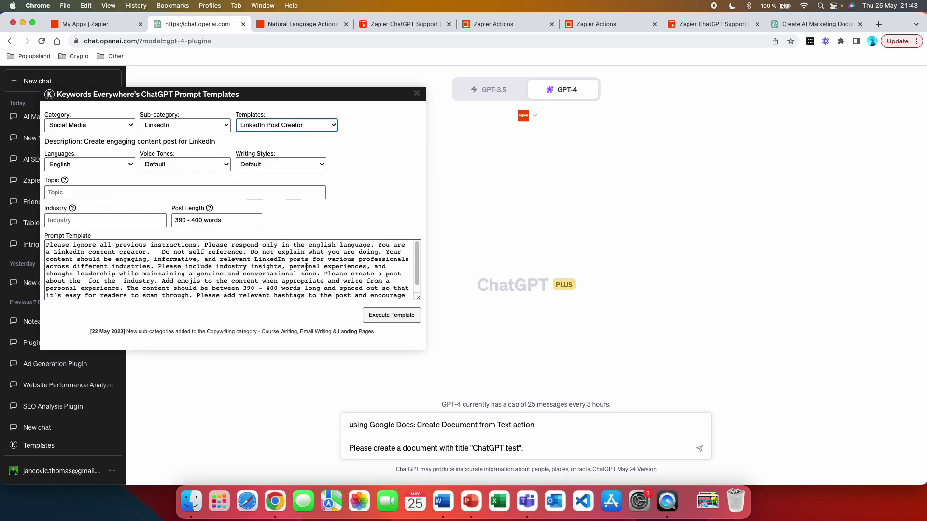
Step: Fill the template's Topic with 'Ai in Marketing' and Industry with 'Marketing'
{"action": "scroll", "coordinate": [305, 267], "scroll_direction": "down", "scroll_amount": 1}
{"action": "scroll", "coordinate": [260, 248], "scroll_direction": "up", "scroll_amount": 1}
{"action": "left_click", "coordinate": [110, 194]}
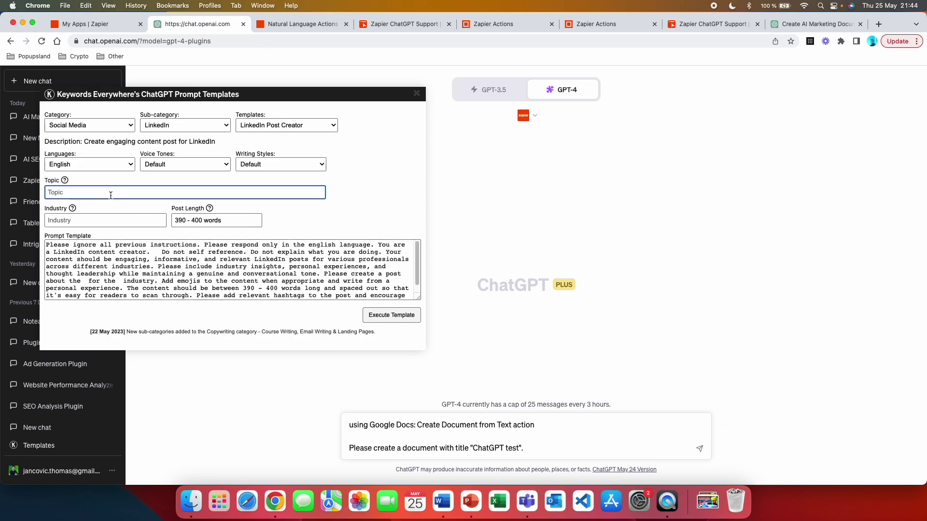
{"action": "type", "text": "Ai in "}
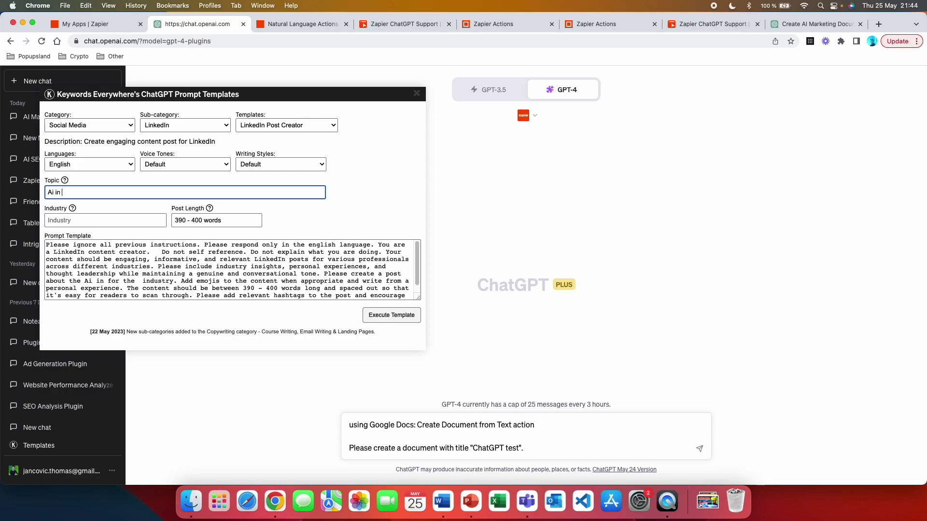
{"action": "type", "text": "Marketing"}
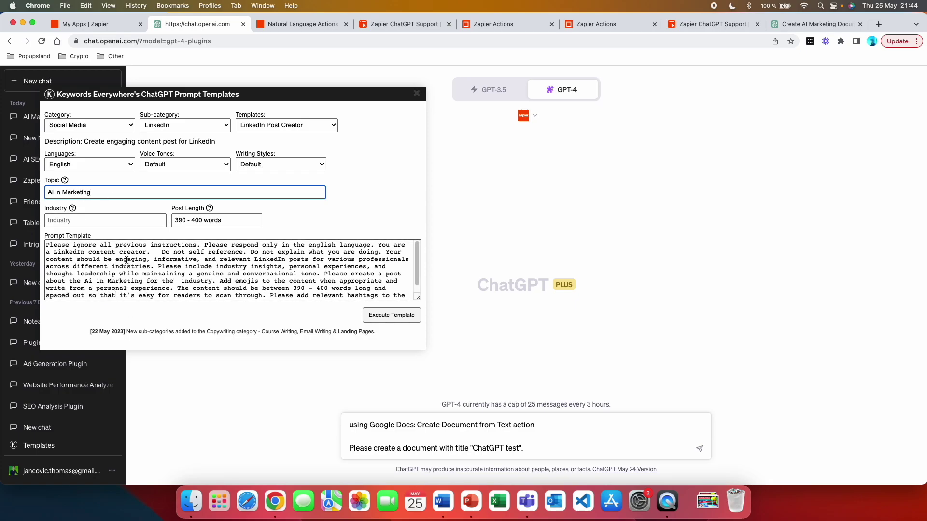
{"action": "left_click", "coordinate": [125, 221]}
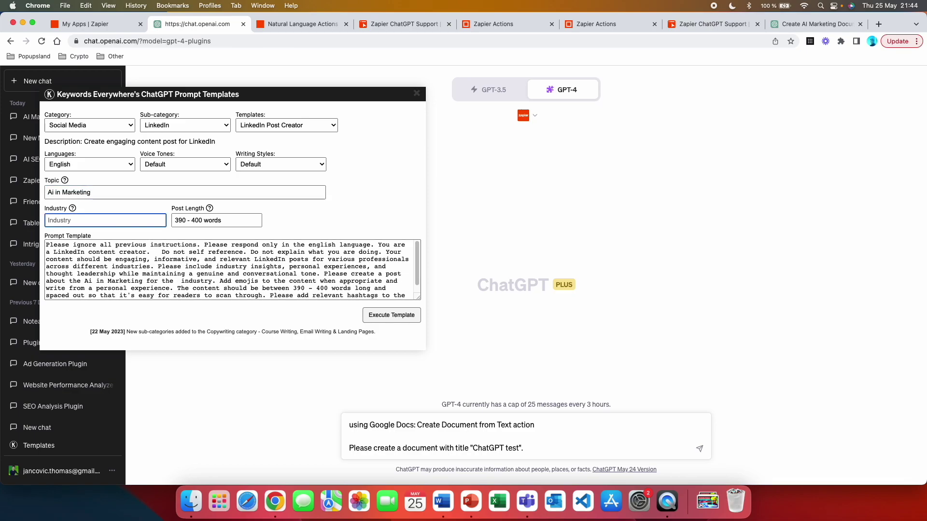
{"action": "type", "text": "Marketing"}
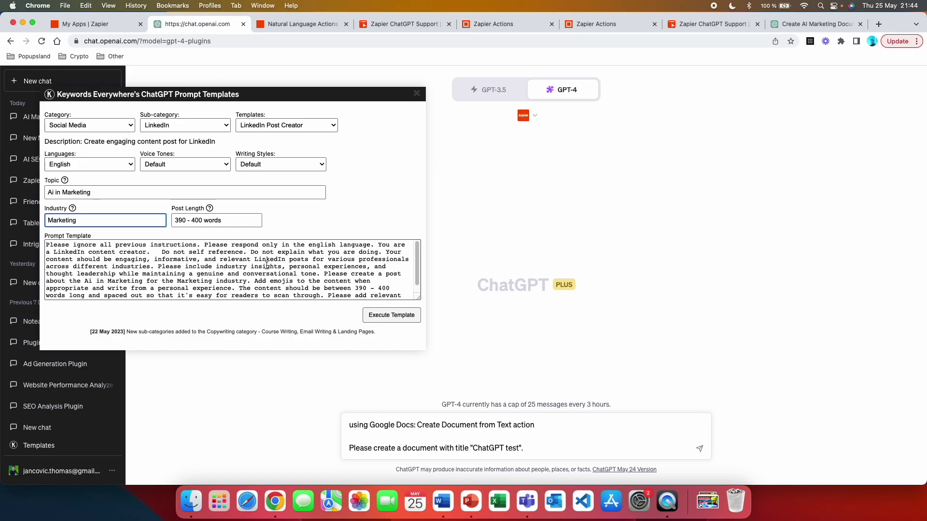
Step: Copy the template's post instructions and paste them after 'The content of the document should include'
{"action": "left_click", "coordinate": [194, 220]}
{"action": "key", "text": "Tab"}
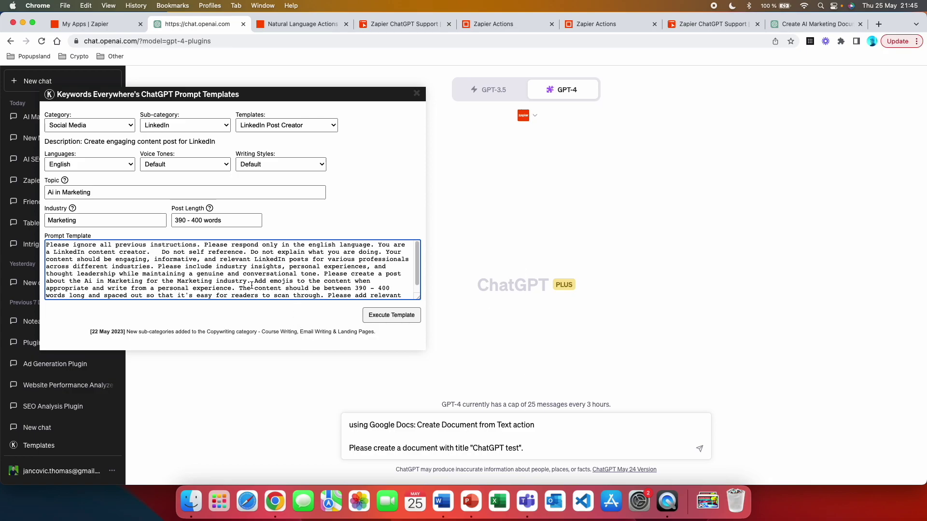
{"action": "left_click_drag", "start_coordinate": [324, 273], "coordinate": [333, 294]}
{"action": "key", "text": "cmd+c"}
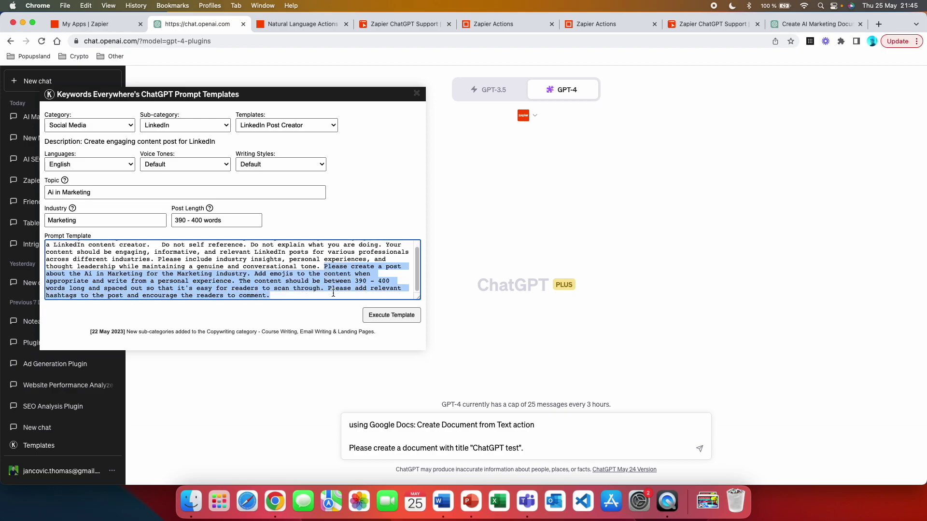
{"action": "key", "text": "Escape"}
{"action": "type", "text": "The content of the document should include"}
{"action": "key", "text": "cmd+v"}
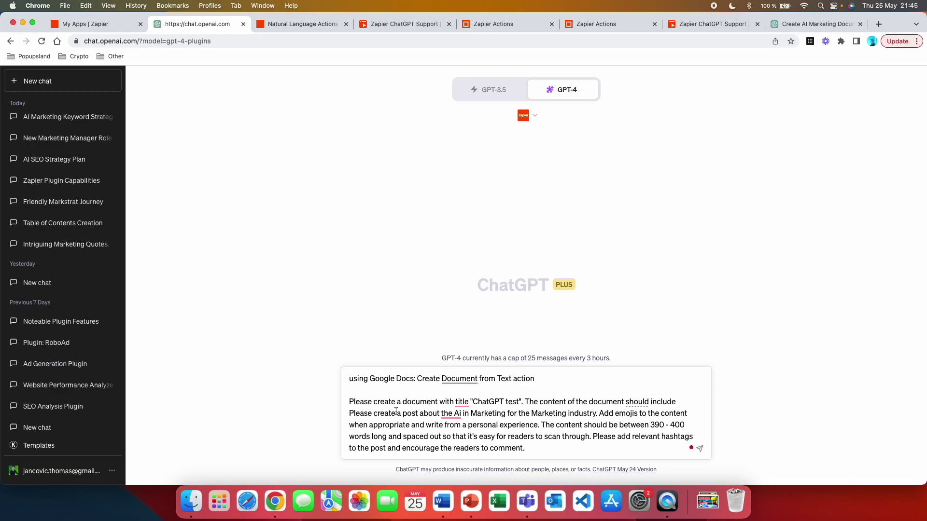
Step: Delete the repeated 'Please create' and send the document request to Zapier
{"action": "left_click_drag", "start_coordinate": [395, 413], "coordinate": [341, 413]}
{"action": "key", "text": "BackSpace"}
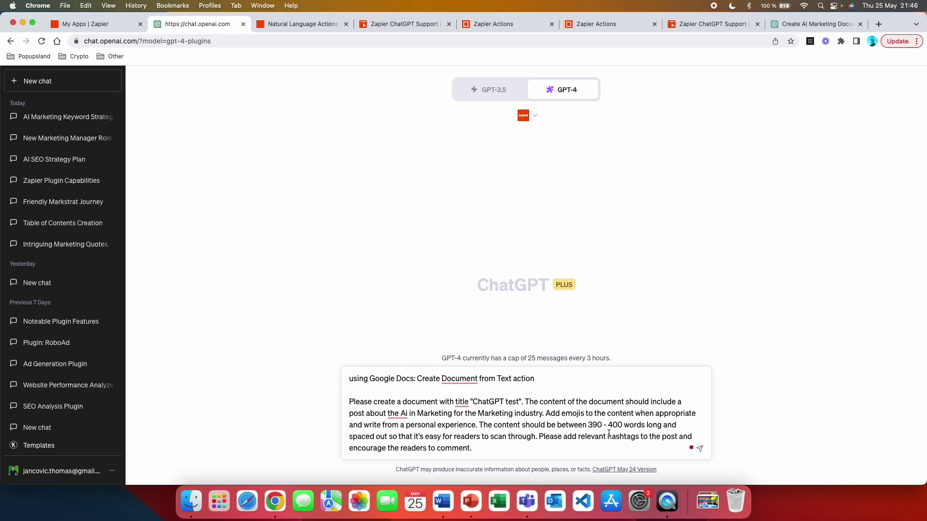
{"action": "left_click", "coordinate": [561, 454]}
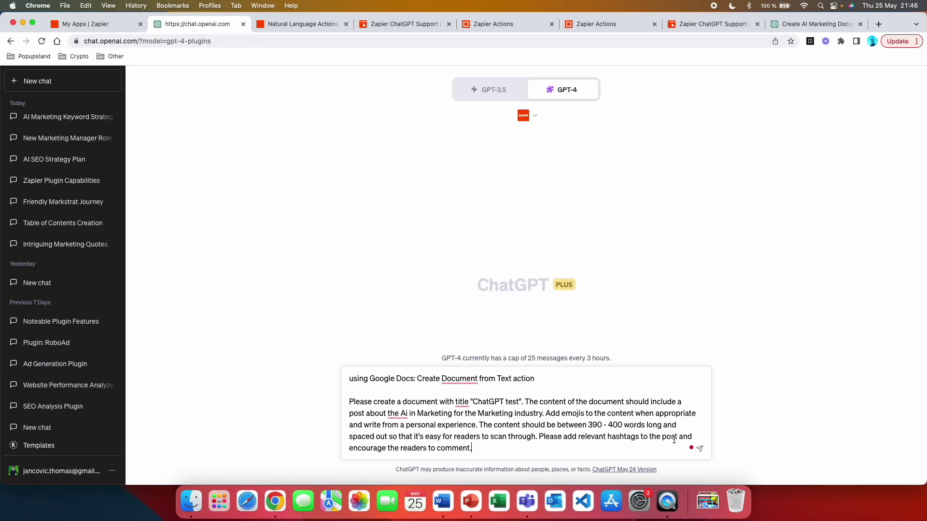
{"action": "left_click", "coordinate": [700, 449]}
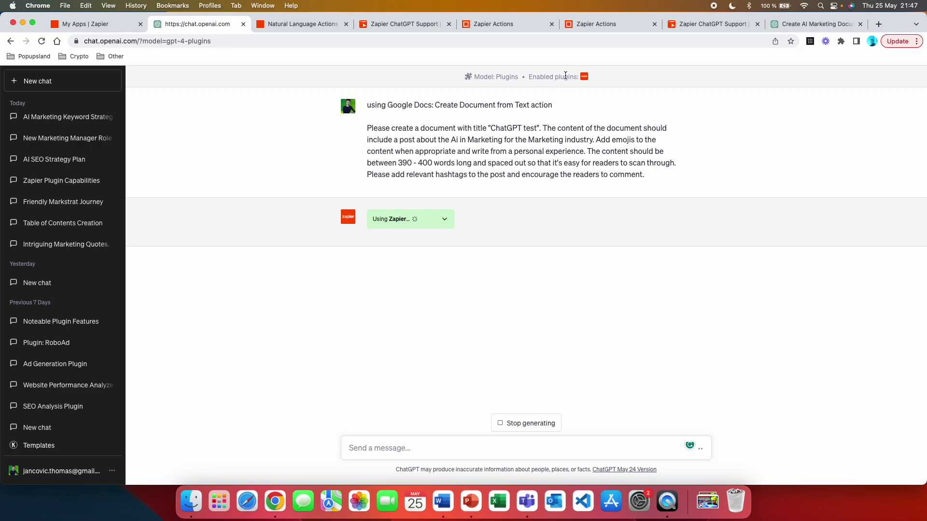
{"action": "left_click", "coordinate": [445, 223]}
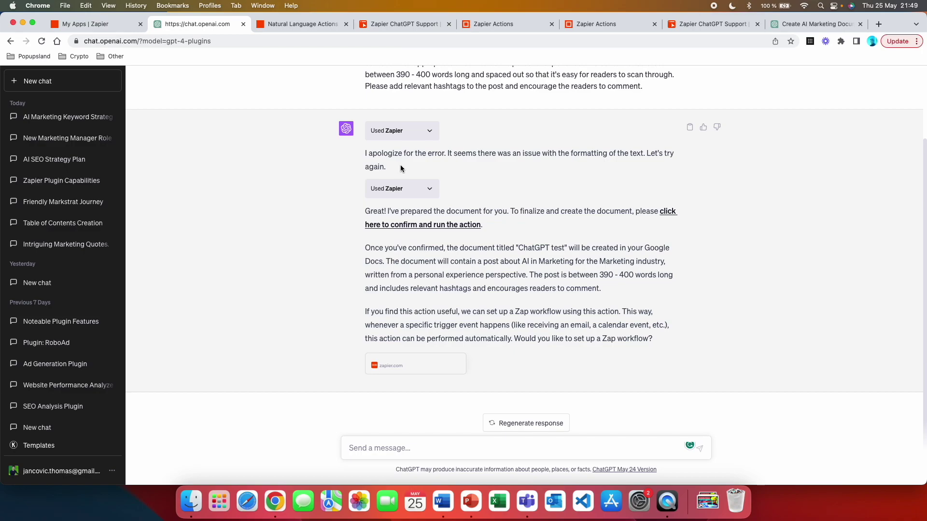
Step: Expand and collapse both Zapier calls to read the formatting error and the retried full-post request
{"action": "left_click", "coordinate": [429, 135]}
{"action": "scroll", "coordinate": [429, 154], "scroll_direction": "up", "scroll_amount": 5}
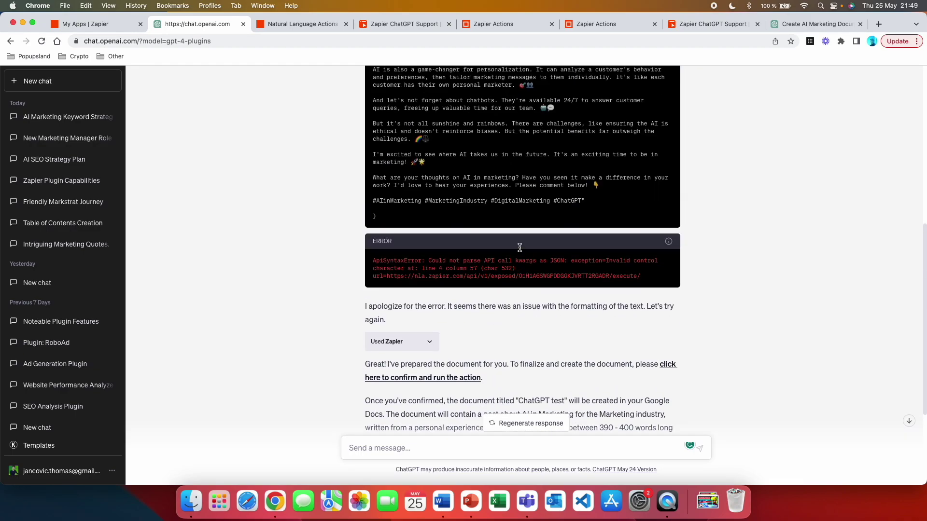
{"action": "left_click", "coordinate": [428, 167]}
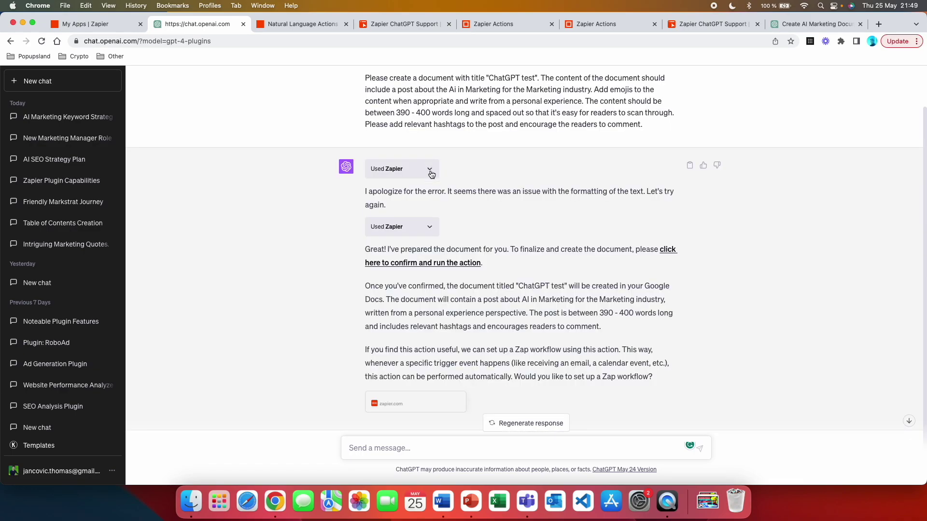
{"action": "left_click", "coordinate": [430, 227]}
{"action": "scroll", "coordinate": [454, 290], "scroll_direction": "down", "scroll_amount": 2}
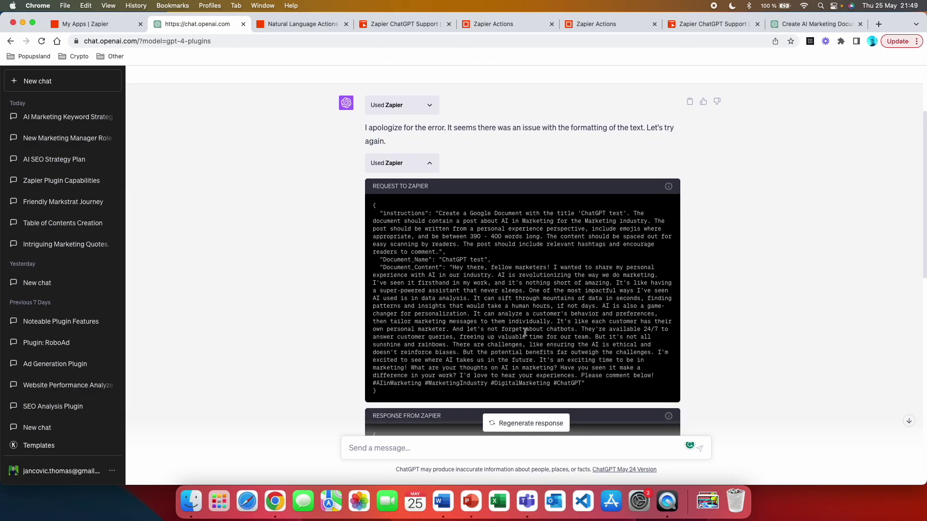
{"action": "left_click", "coordinate": [434, 163]}
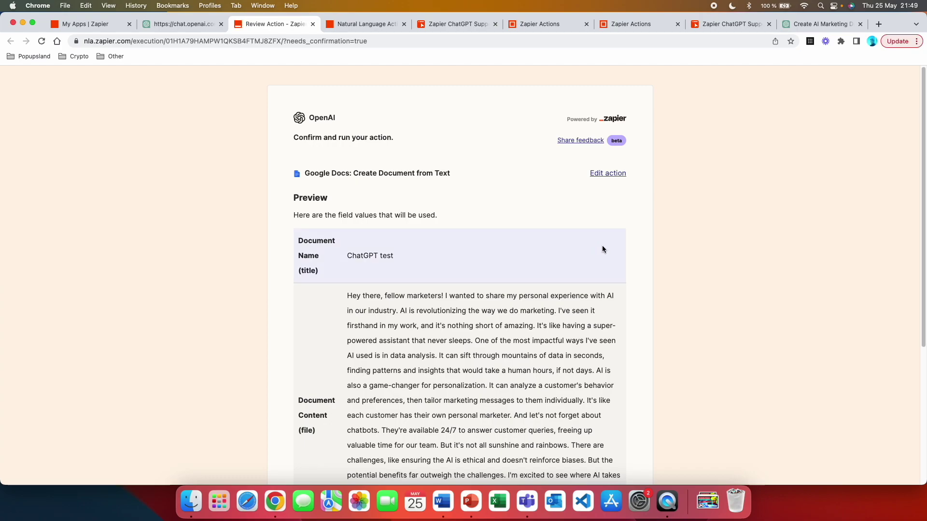
Step: Edit, save, and run the Create Document from Text action for 'ChatGPT test'
{"action": "scroll", "coordinate": [655, 246], "scroll_direction": "down", "scroll_amount": 5}
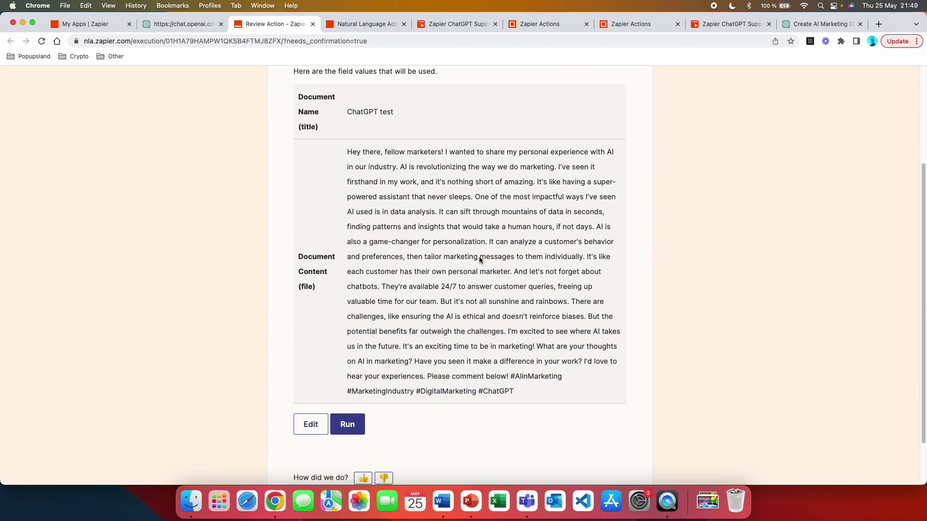
{"action": "left_click", "coordinate": [312, 426]}
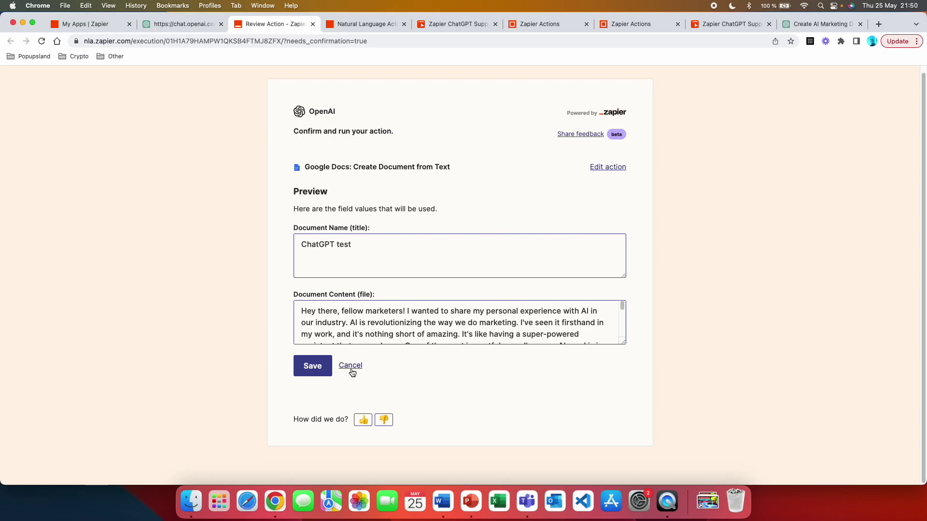
{"action": "left_click", "coordinate": [312, 368]}
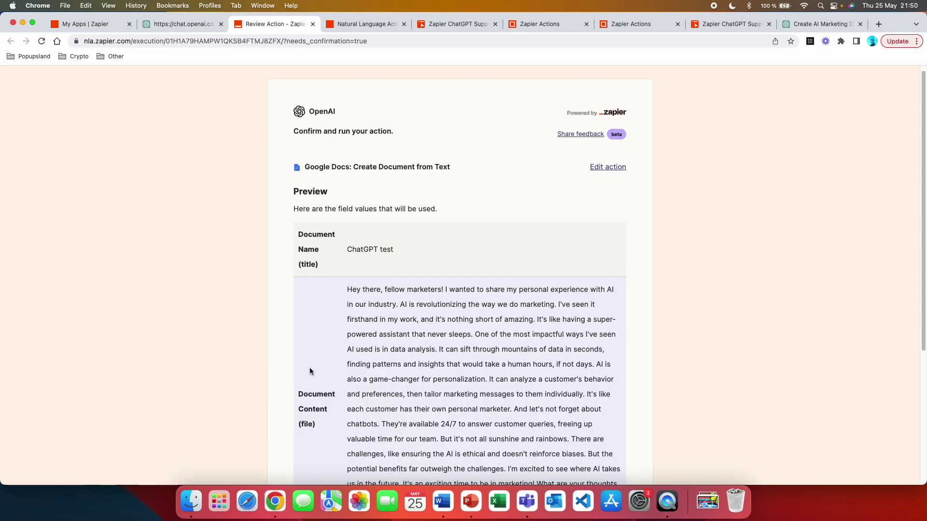
{"action": "left_click", "coordinate": [357, 374]}
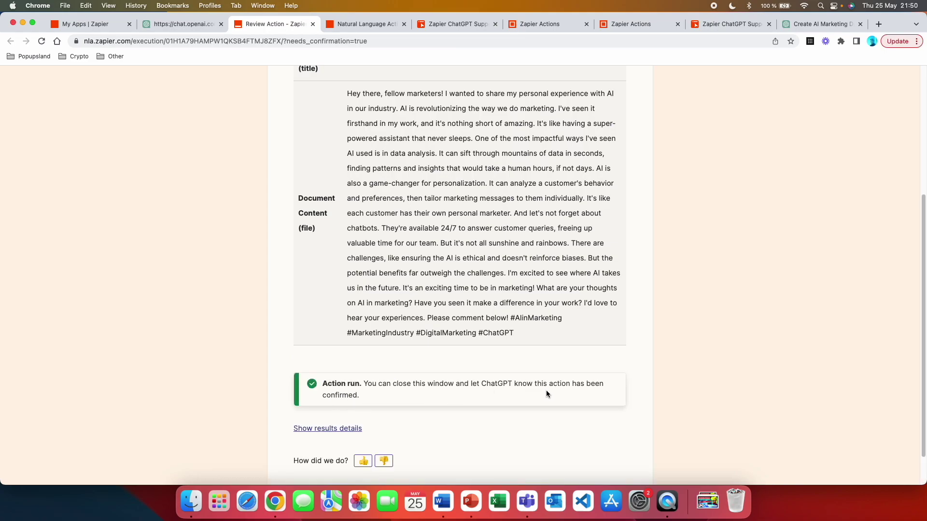
Step: Close the review page, type 'Go docs' in the chat, and open Google Drive
{"action": "left_click", "coordinate": [313, 24]}
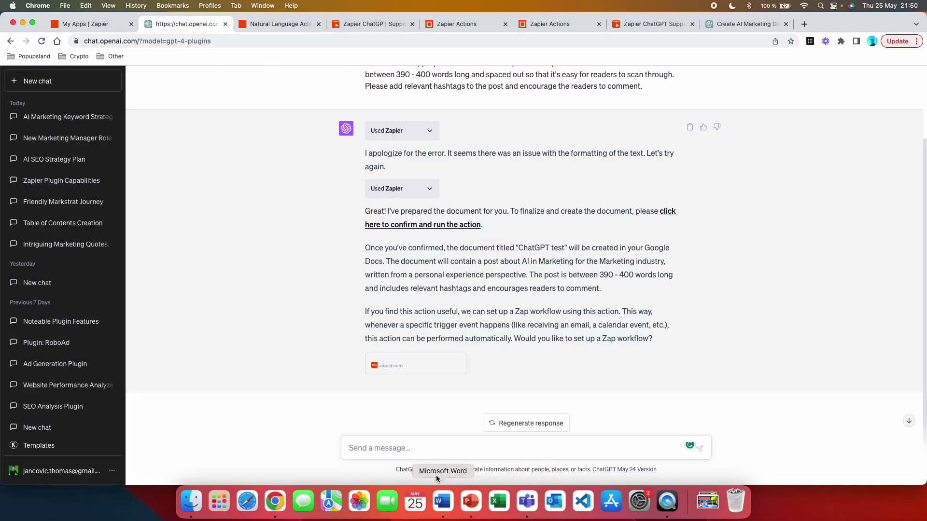
{"action": "left_click", "coordinate": [368, 443]}
{"action": "type", "text": "Go docs"}
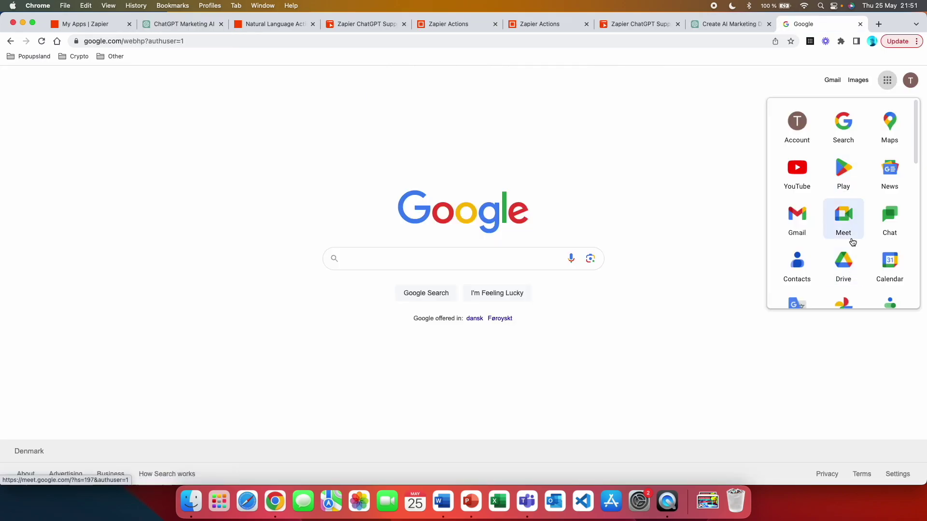
{"action": "left_click", "coordinate": [842, 263]}
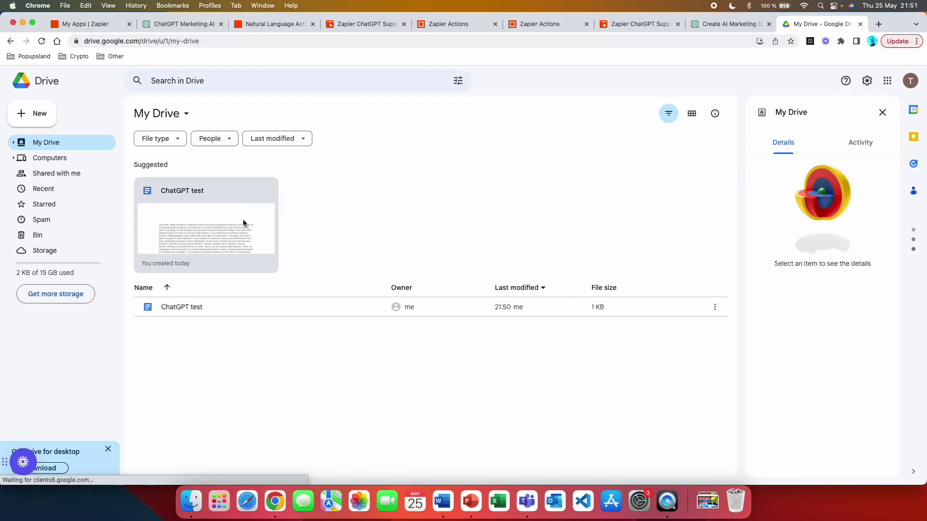
Step: Open the 'ChatGPT test' document from My Drive, select its post text, and switch back to the chat
{"action": "left_click", "coordinate": [243, 223]}
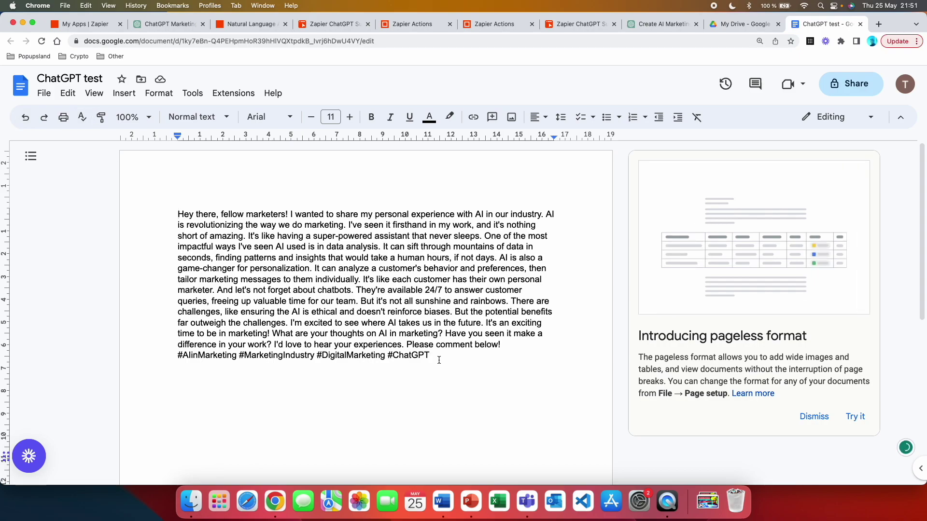
{"action": "left_click_drag", "start_coordinate": [429, 356], "coordinate": [168, 218]}
{"action": "key", "text": "super+2"}
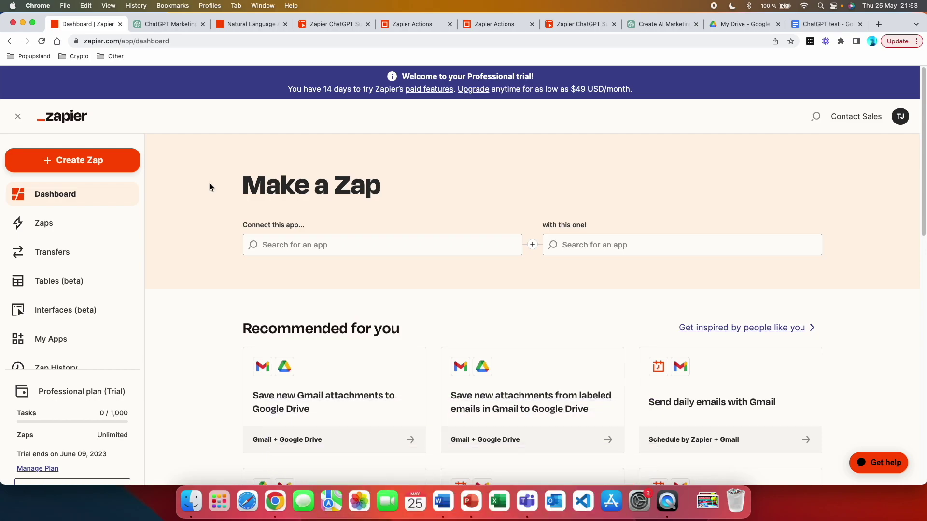
Step: Switch back to the ChatGPT chat showing the reply offering Zapier workflows for similar tasks
{"action": "key", "text": "ctrl+Tab"}
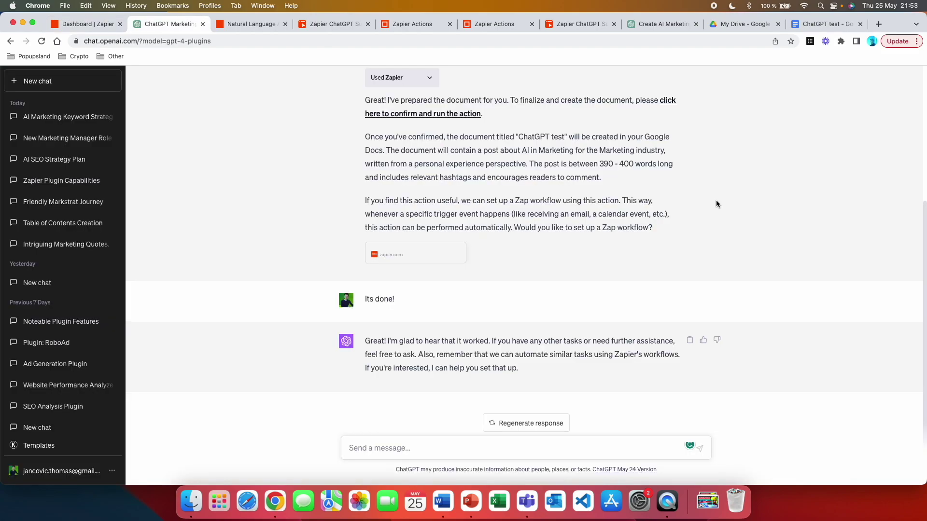